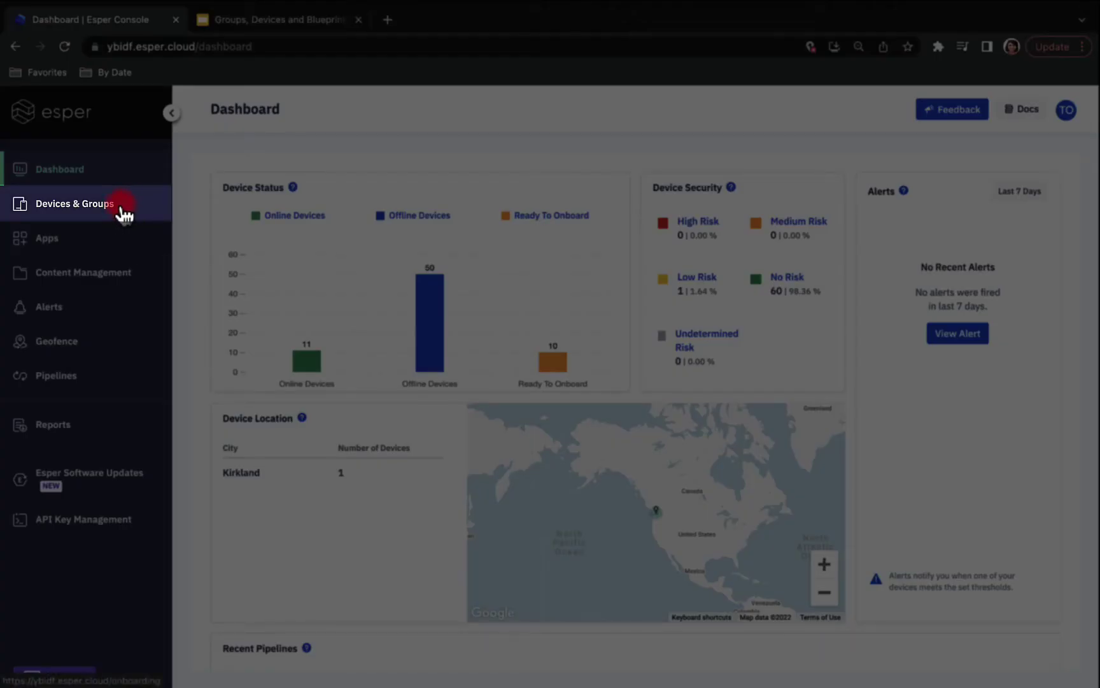
Step: Start a new group in Devices & Groups with None (Directory Level) as its parent group
left_click(118, 209)
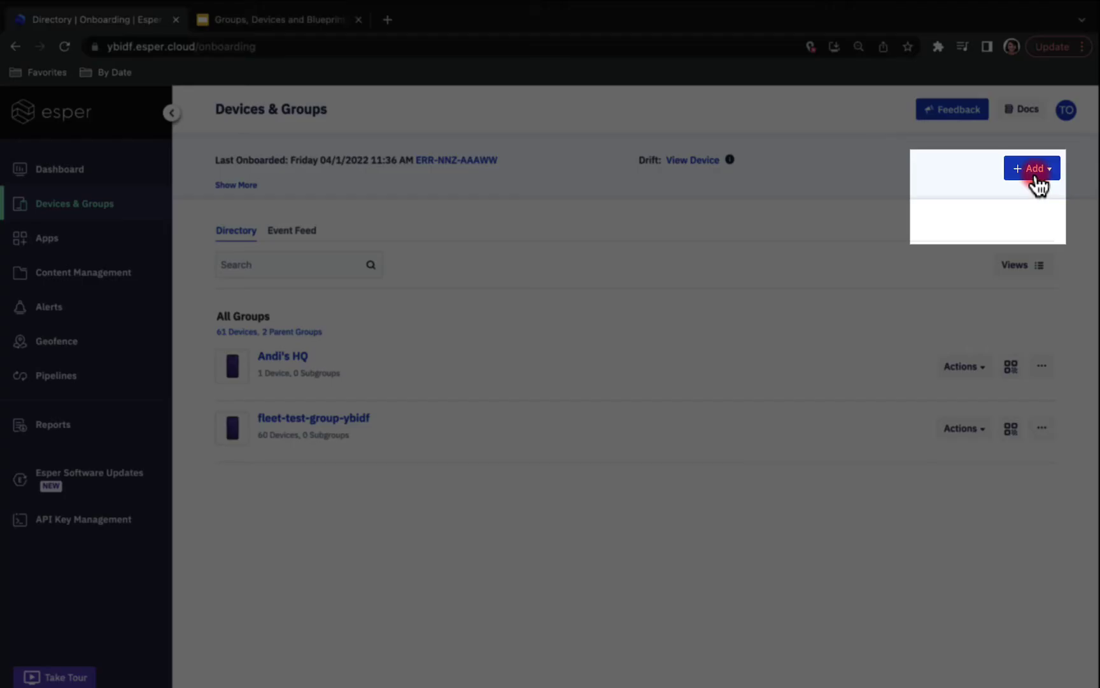
left_click(1032, 177)
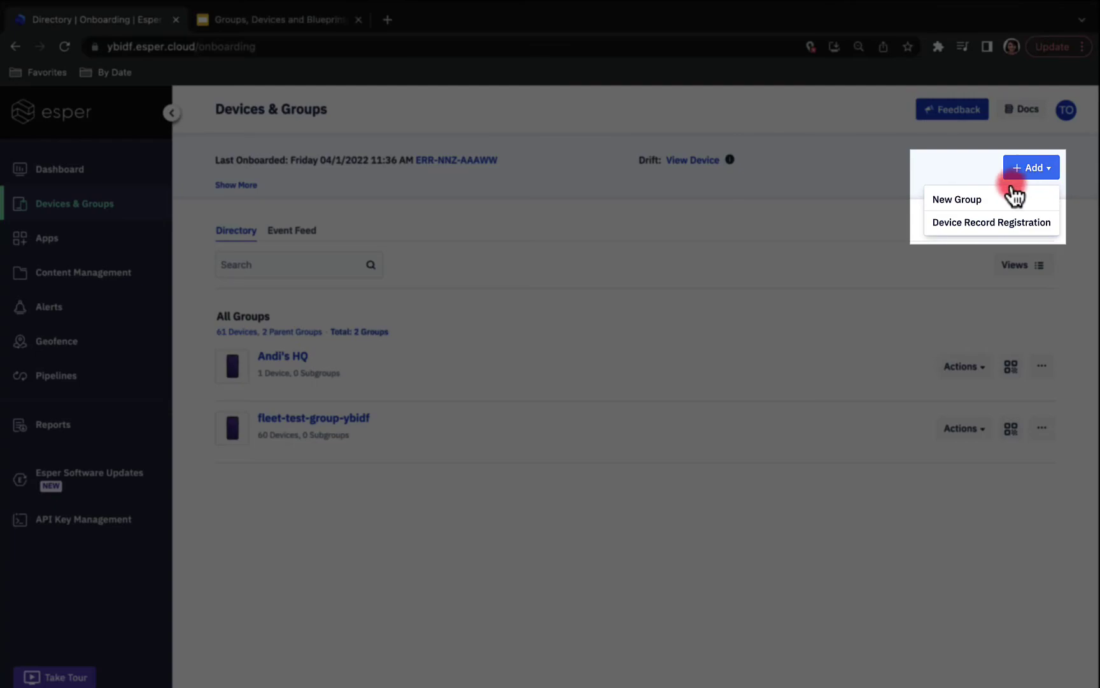
left_click(980, 201)
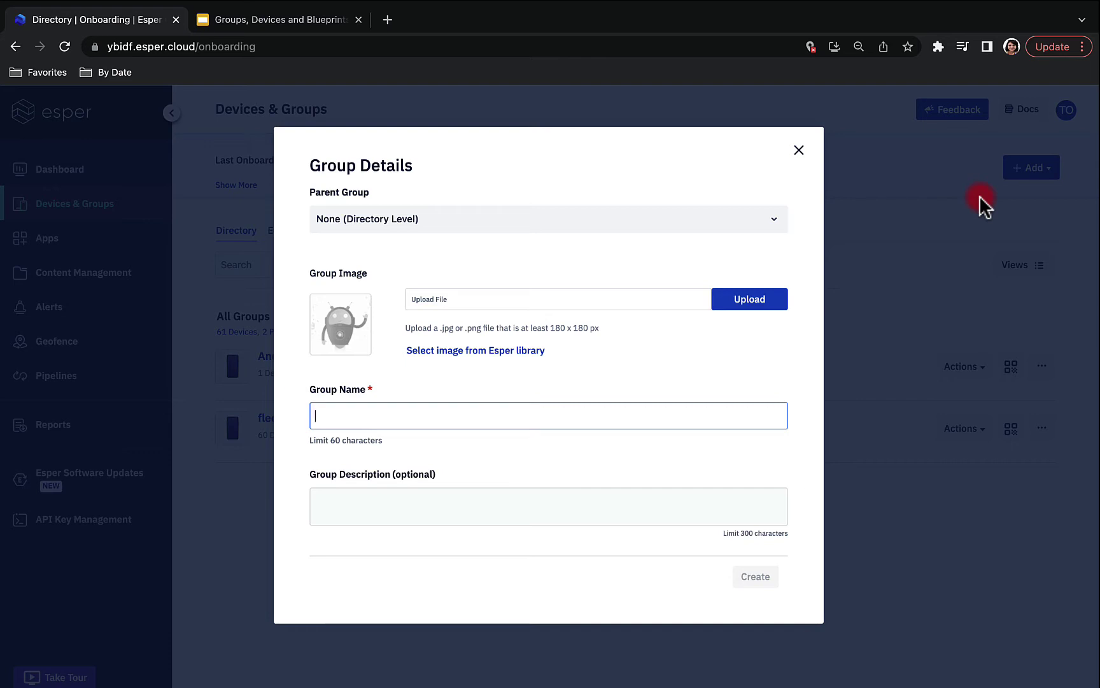
left_click(762, 218)
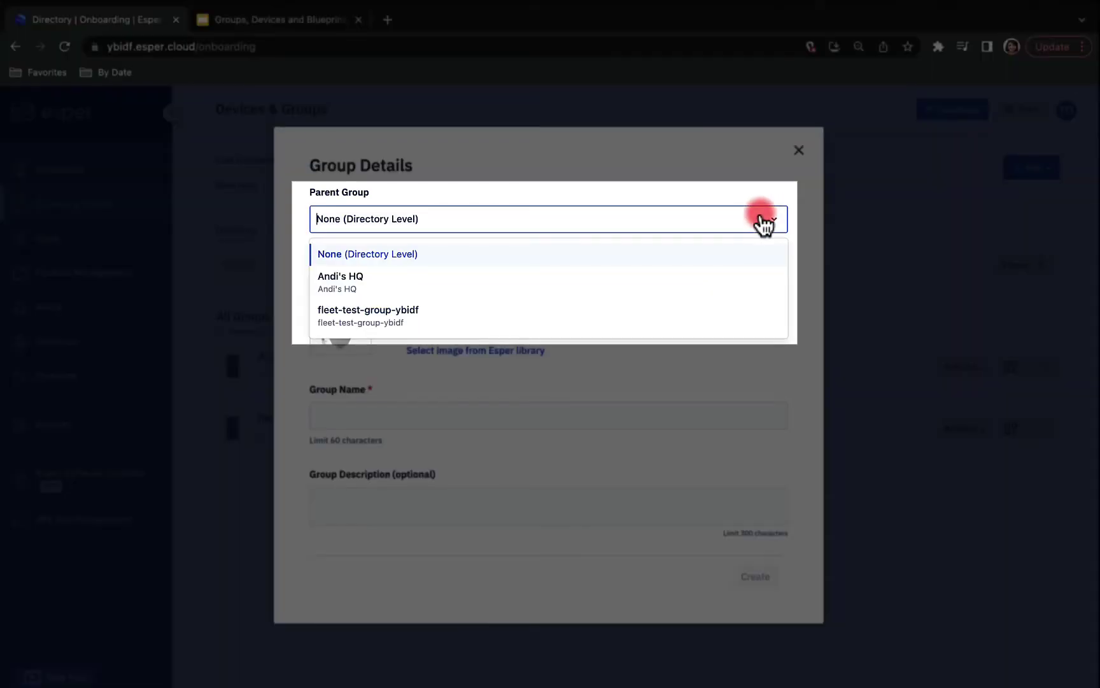
left_click(432, 252)
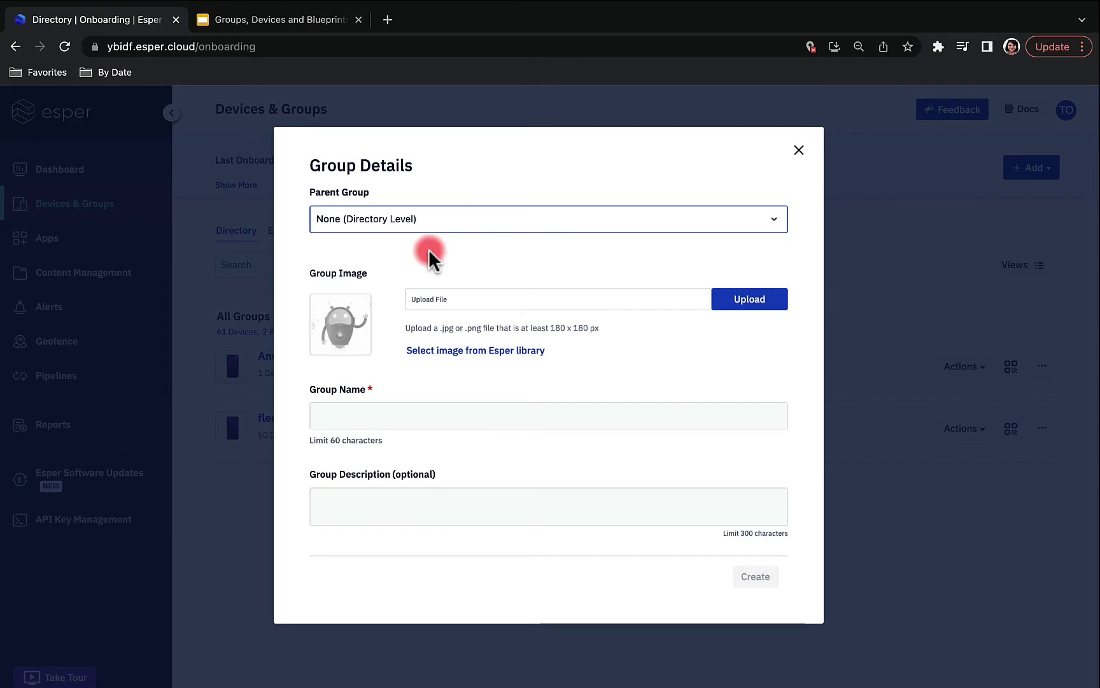
Step: Name the group Andi's Coffee and upload Andi's coffee.jpg as its group image
left_click(389, 411)
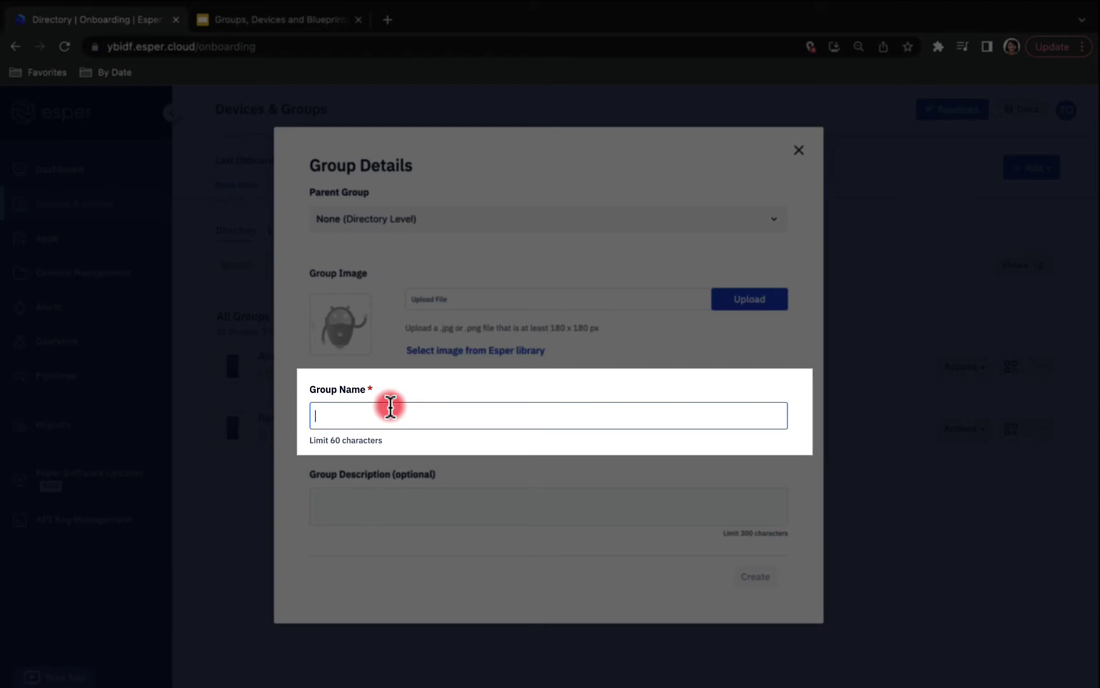
type("Andi's C")
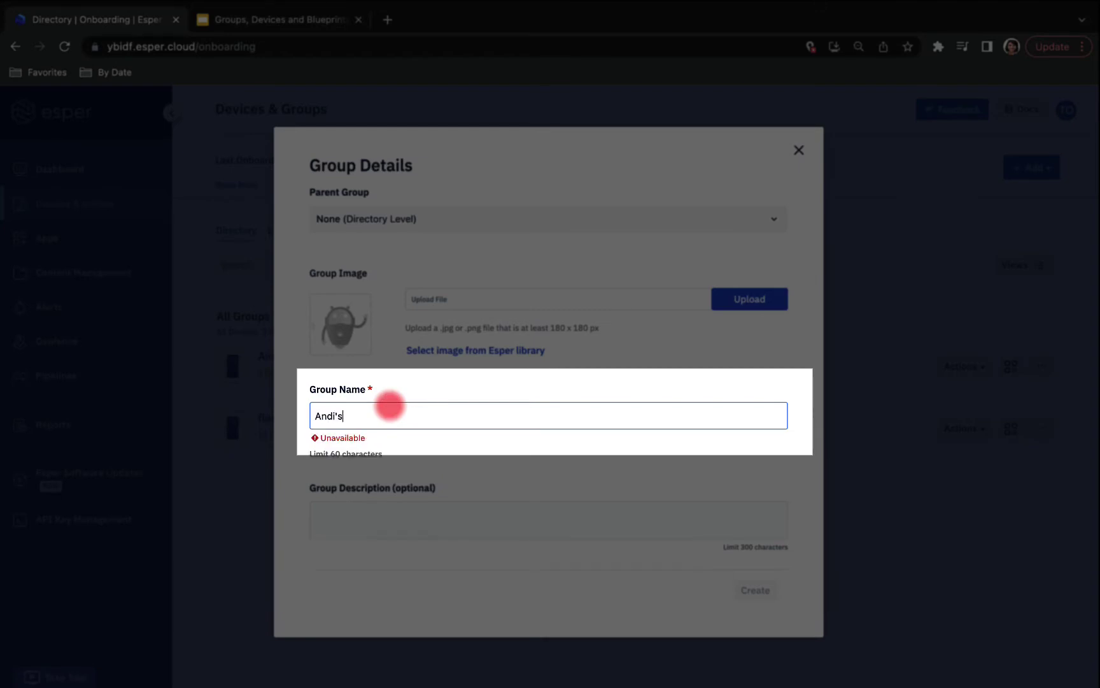
type("offee")
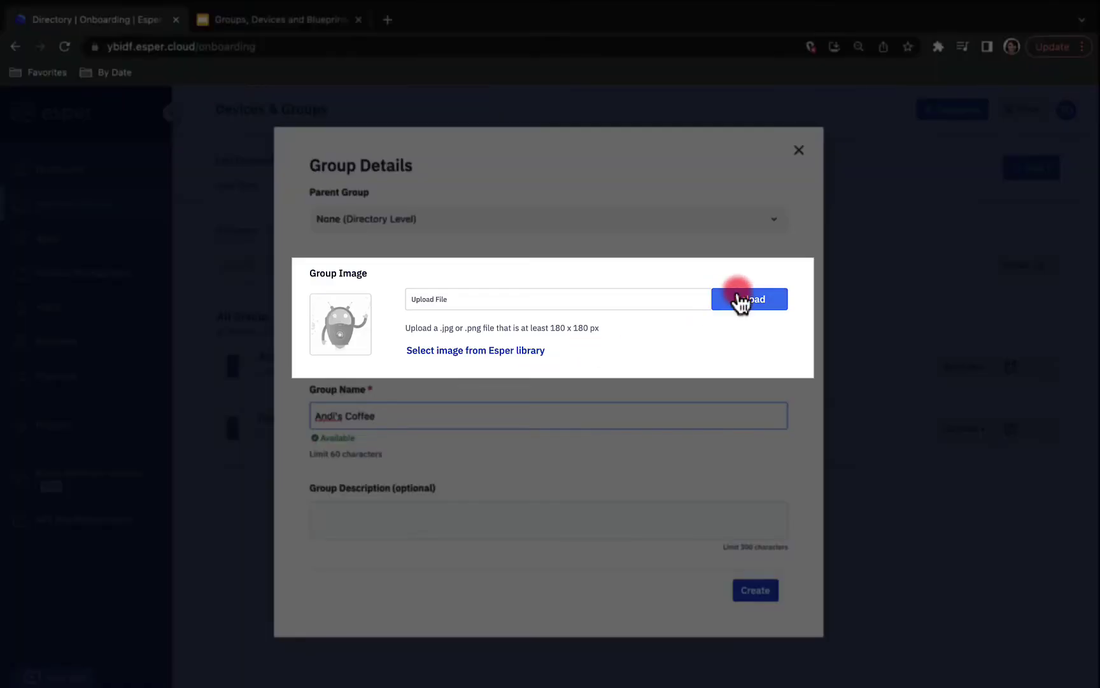
left_click(738, 298)
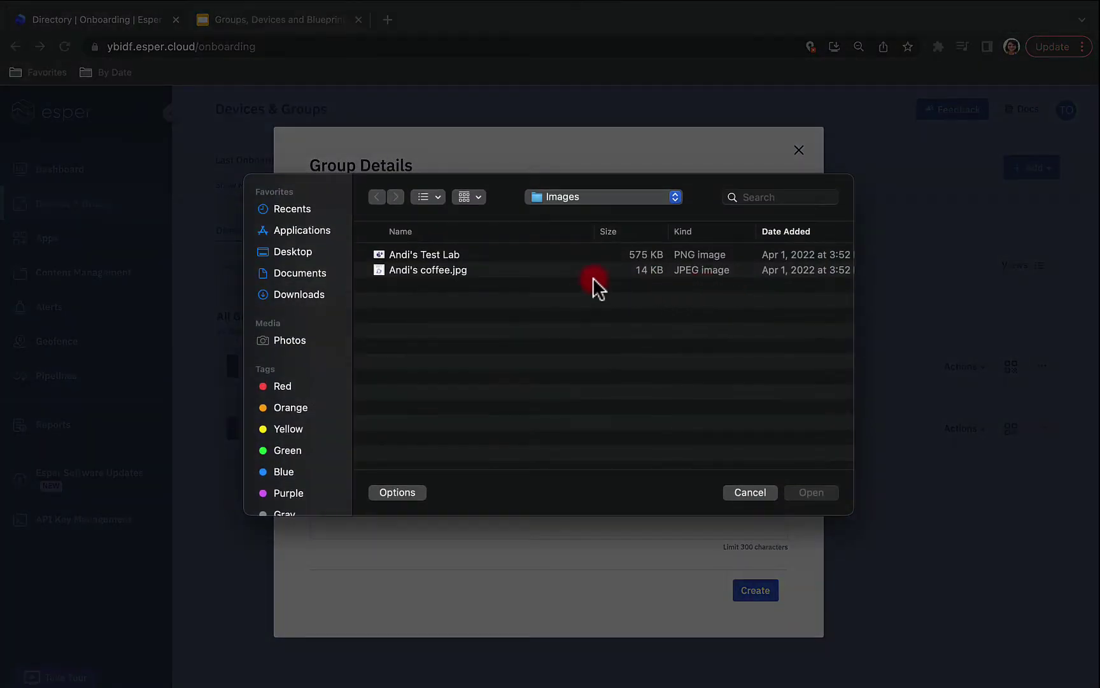
double_click(450, 269)
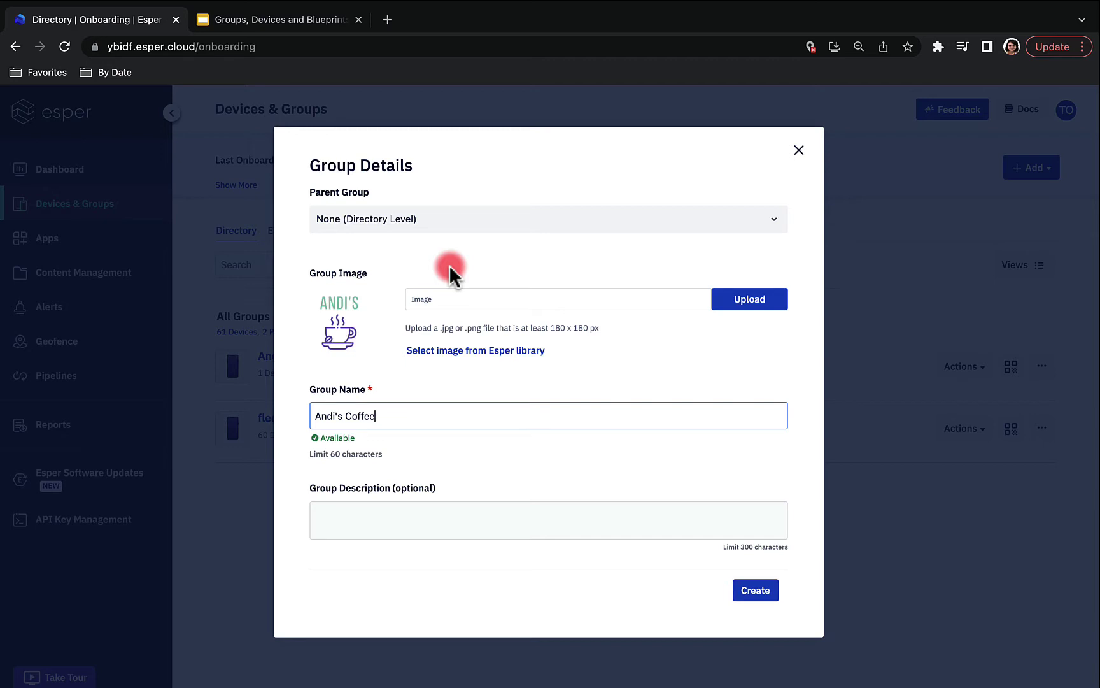
Step: Enter "All device content and configurations at Andi's Coffee" as the group description and create the group
key("Tab")
type("All device content and configurati")
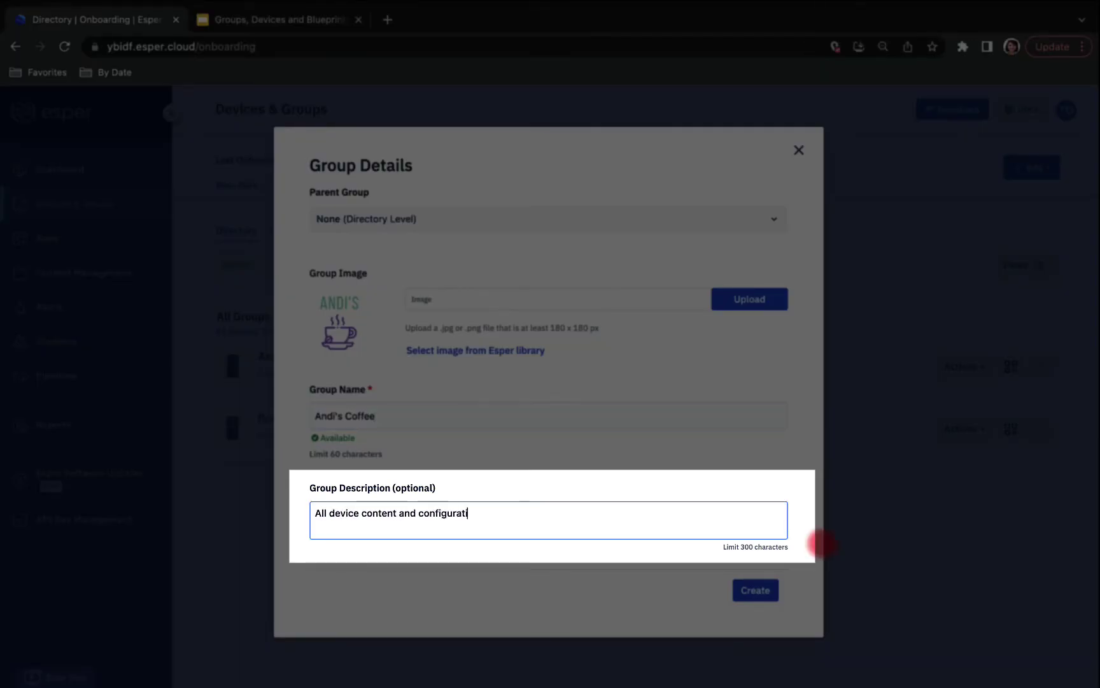
type("ons at Andi's Coffee")
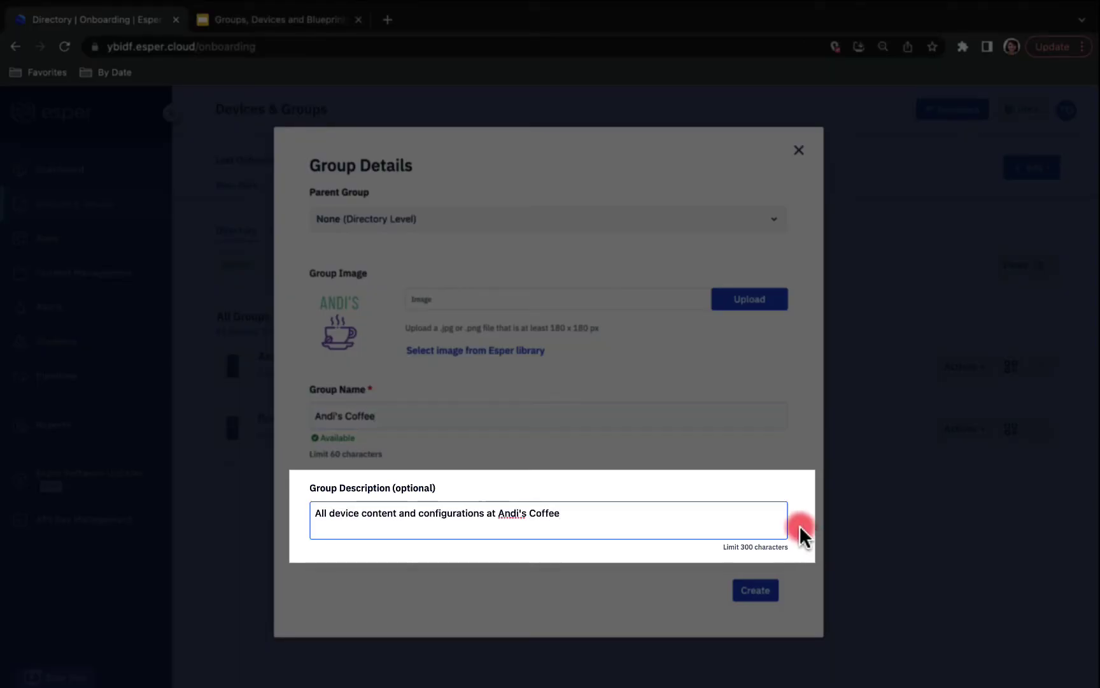
left_click(753, 592)
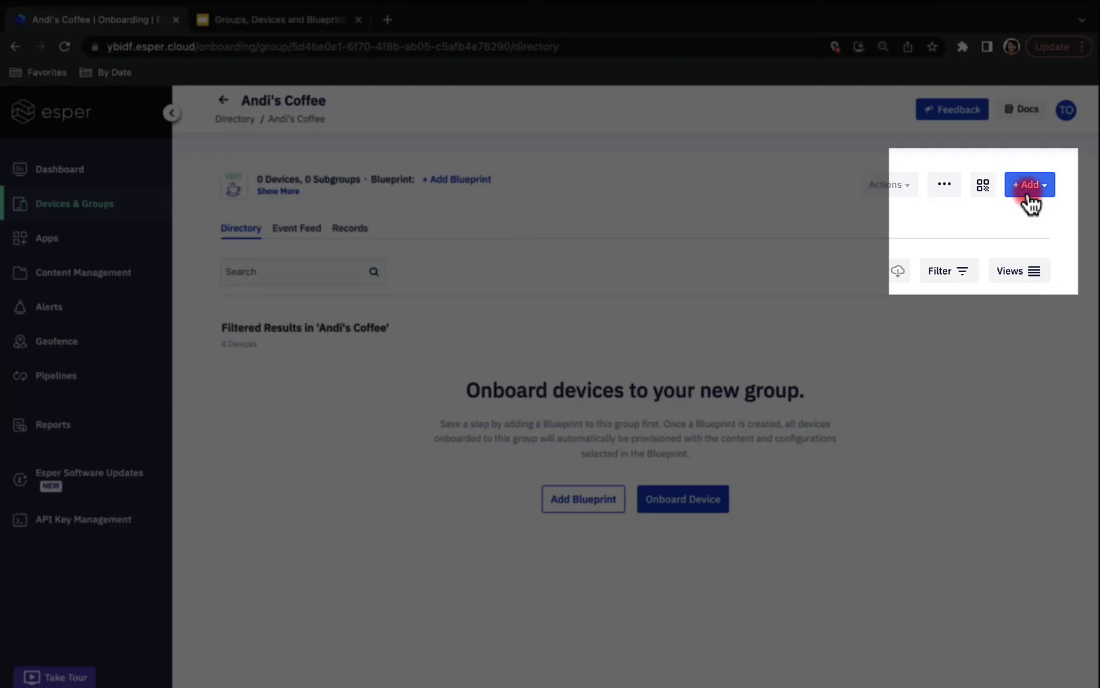
Step: Create a subgroup named Andi's Coffee Test Lab under Andi's Coffee and expand its blueprint hierarchy
left_click(1027, 189)
left_click(996, 217)
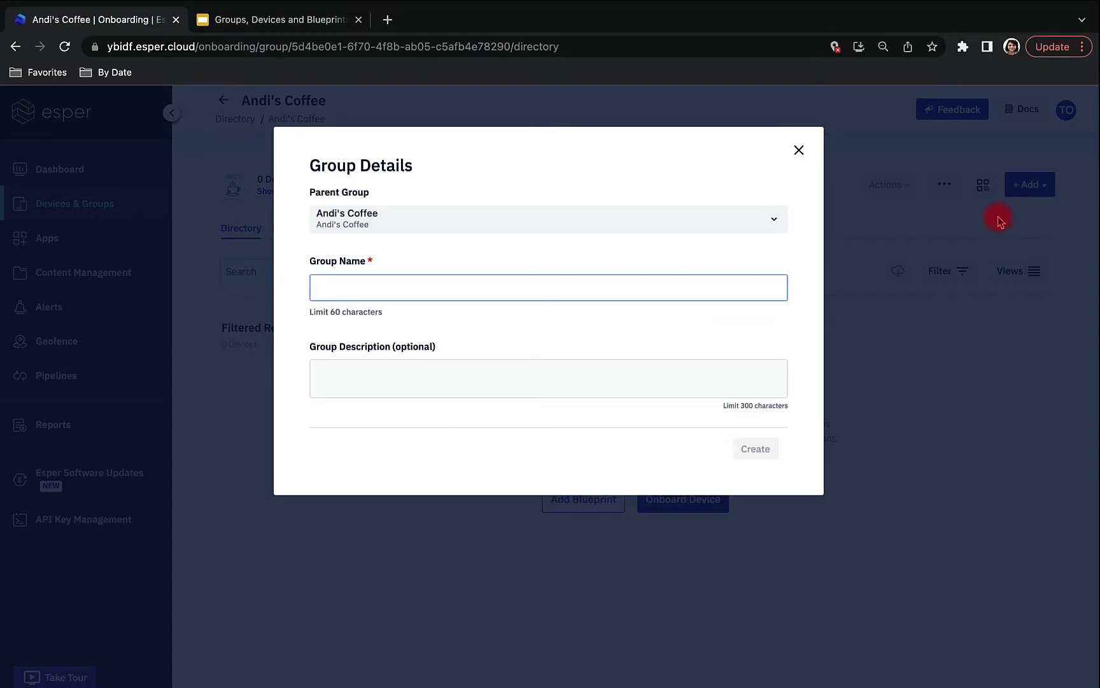
type("Andi's Cof")
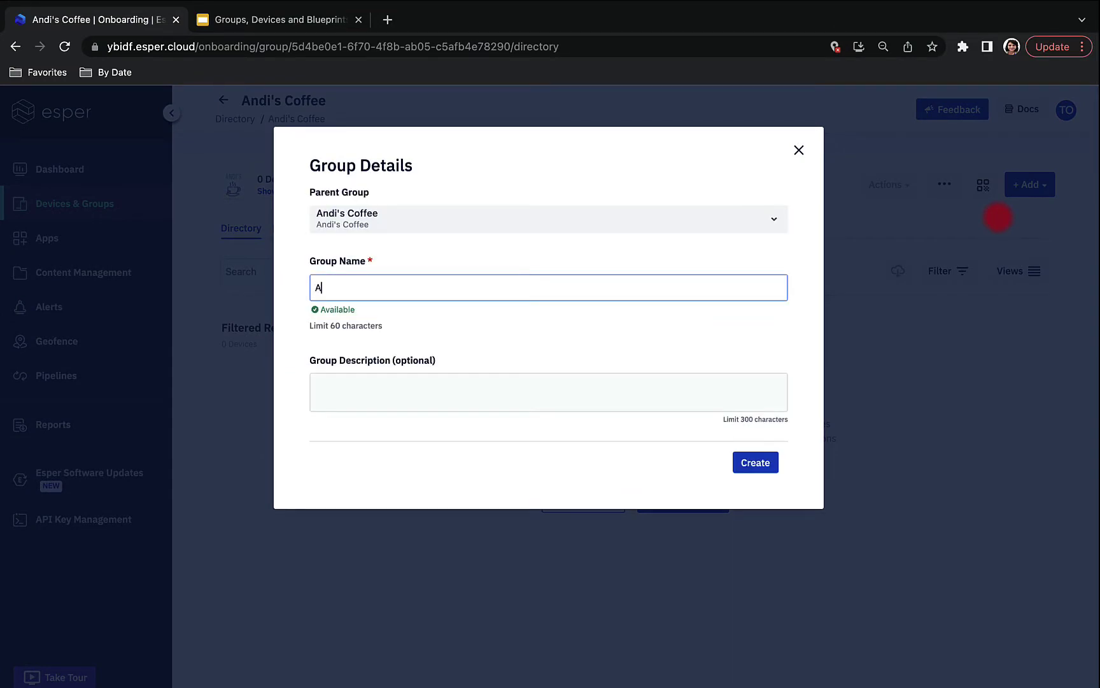
type("fee TEst Lab")
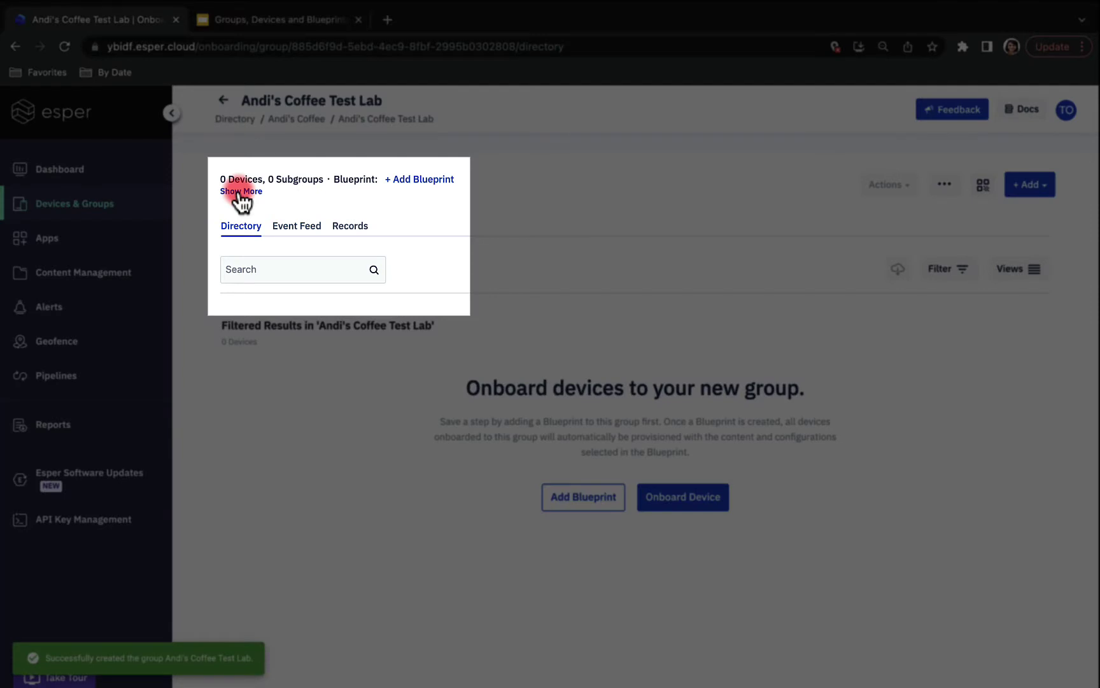
left_click(240, 191)
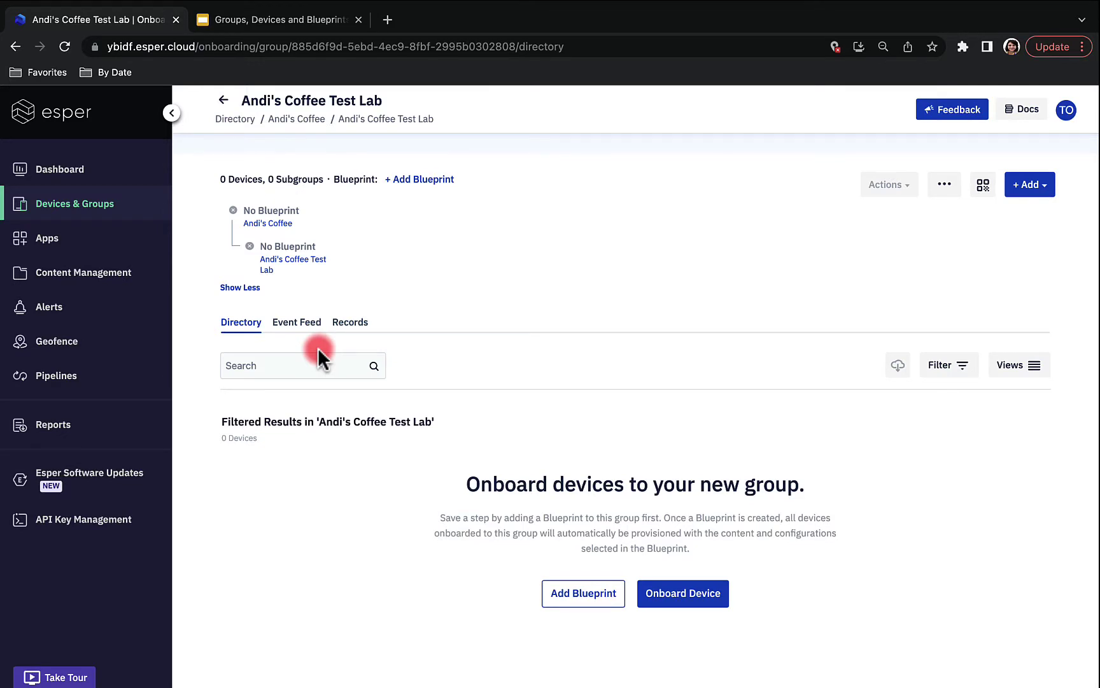
Step: Return to the top-level directory and show all groups with their subgroups as a list
left_click(250, 120)
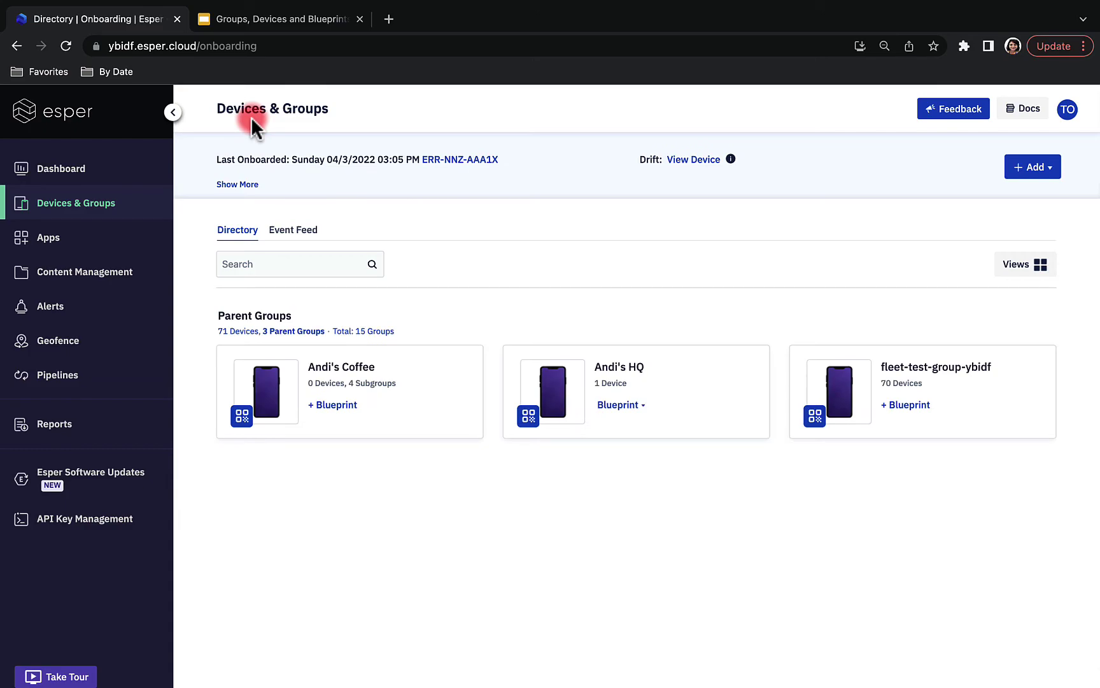
left_click(1025, 264)
left_click(1019, 324)
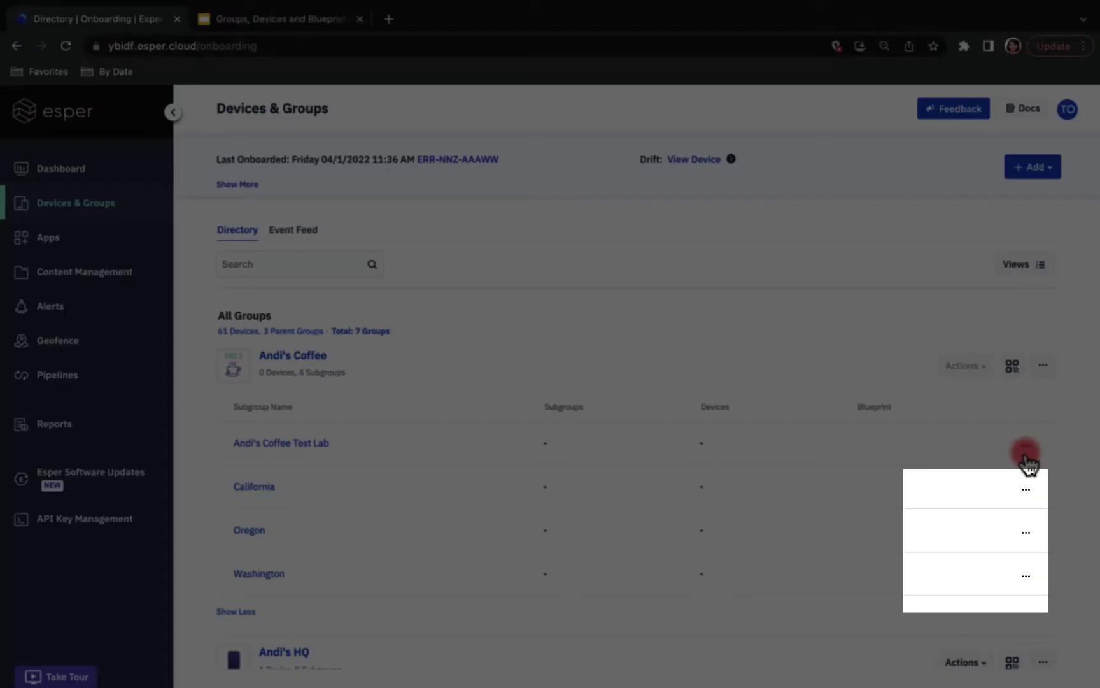
Step: Create a subgroup named San Jose under the California group of Andi's Coffee
left_click(1026, 489)
left_click(981, 553)
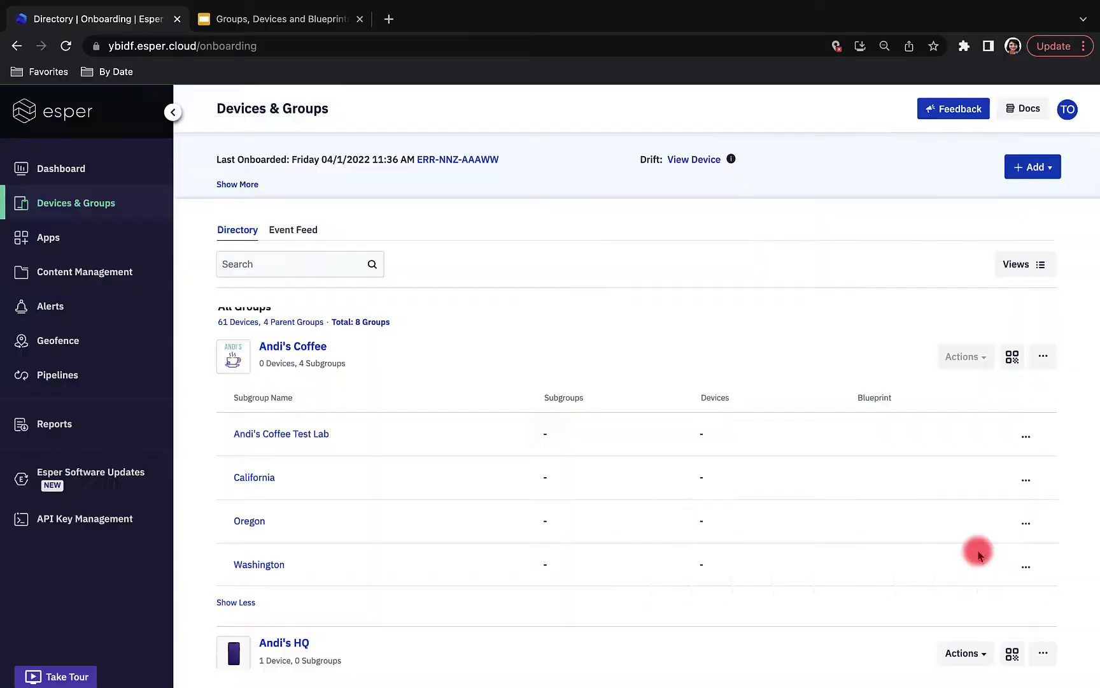
left_click(349, 287)
type("Sa")
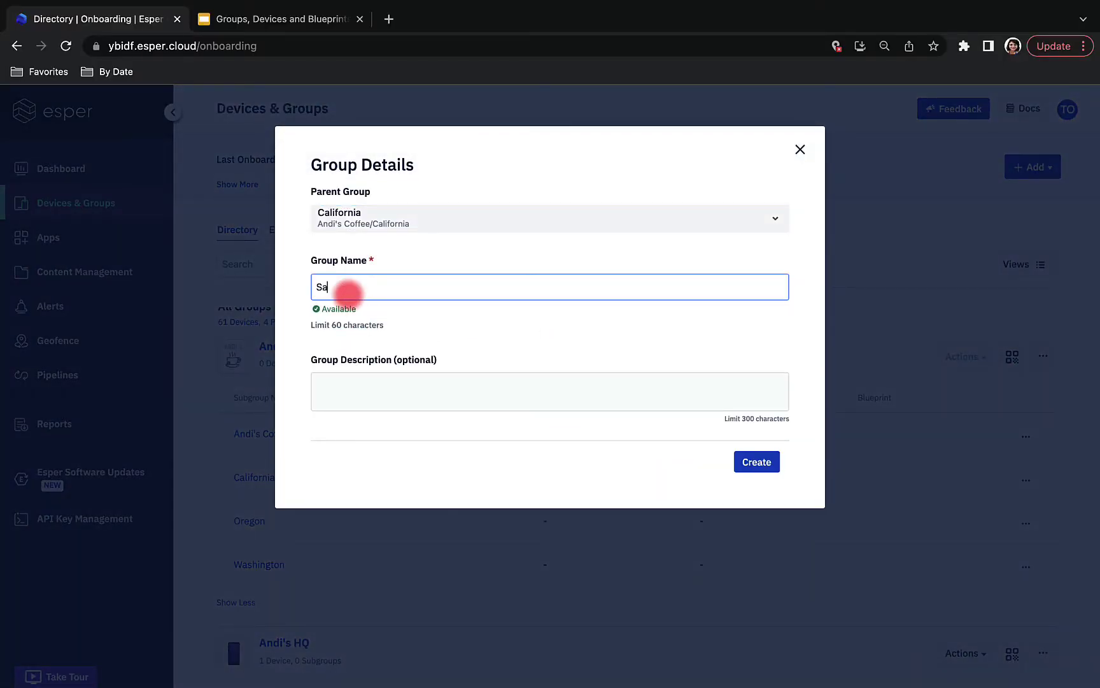
type("n Jose")
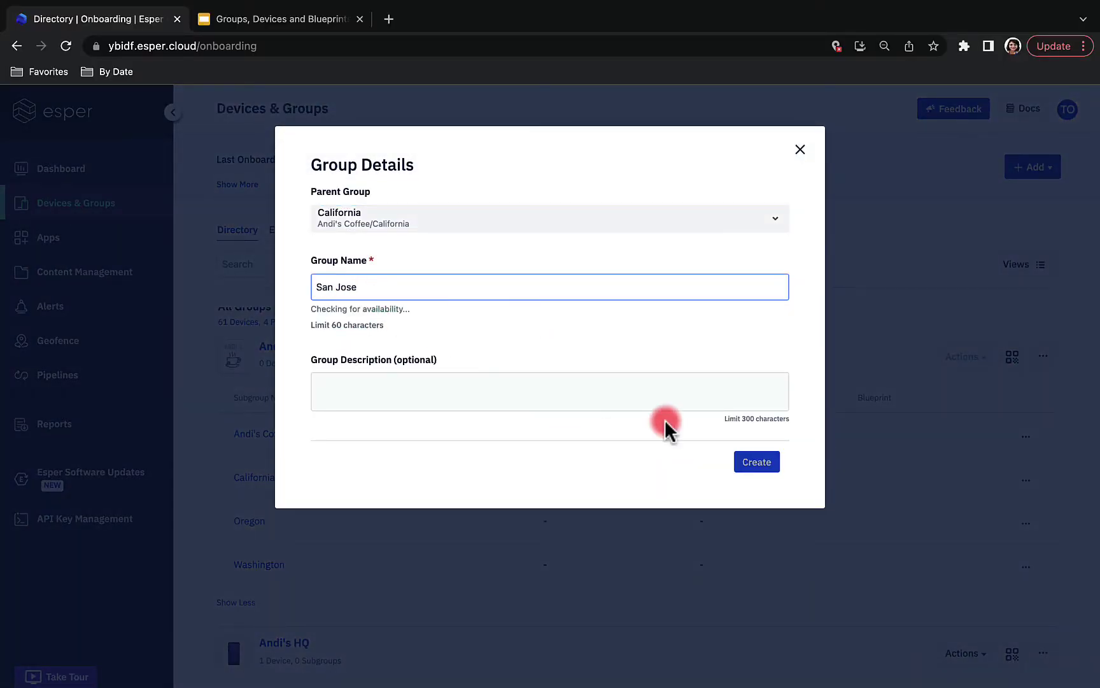
left_click(756, 461)
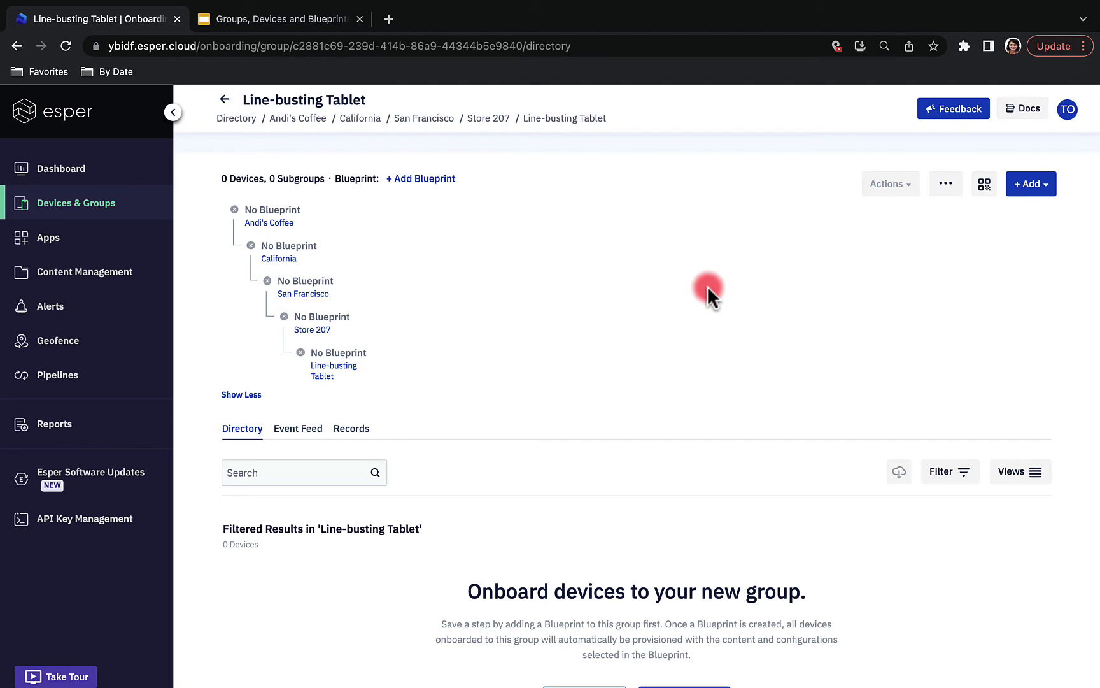
scroll(707, 285, "down", 3)
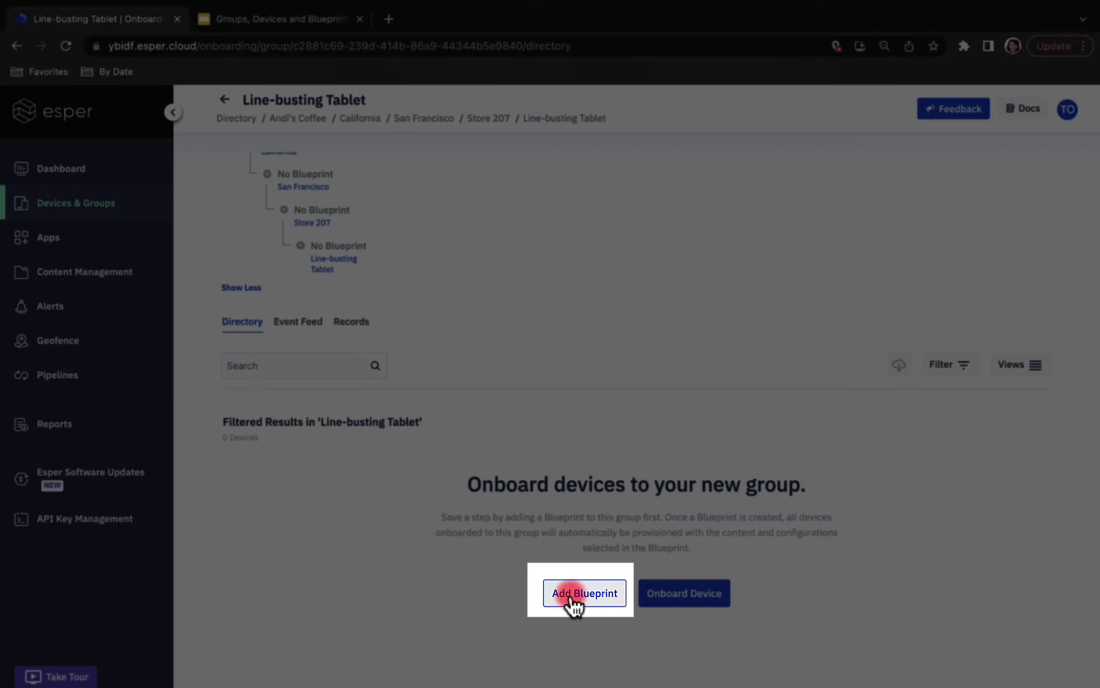
scroll(471, 272, "up", 3)
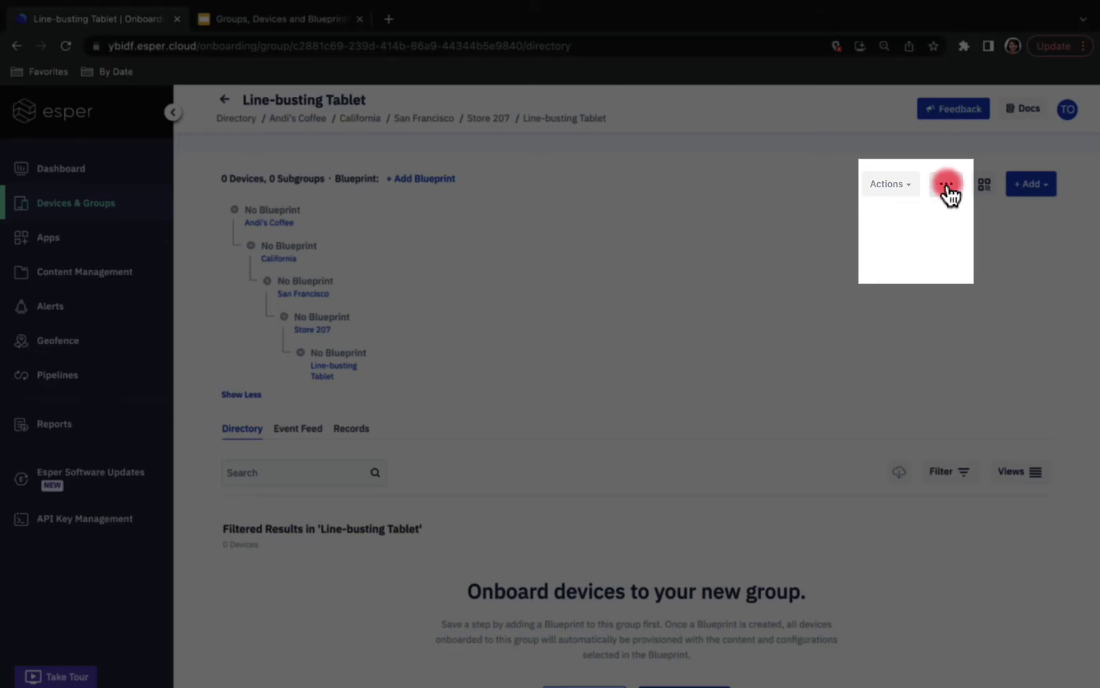
left_click(946, 184)
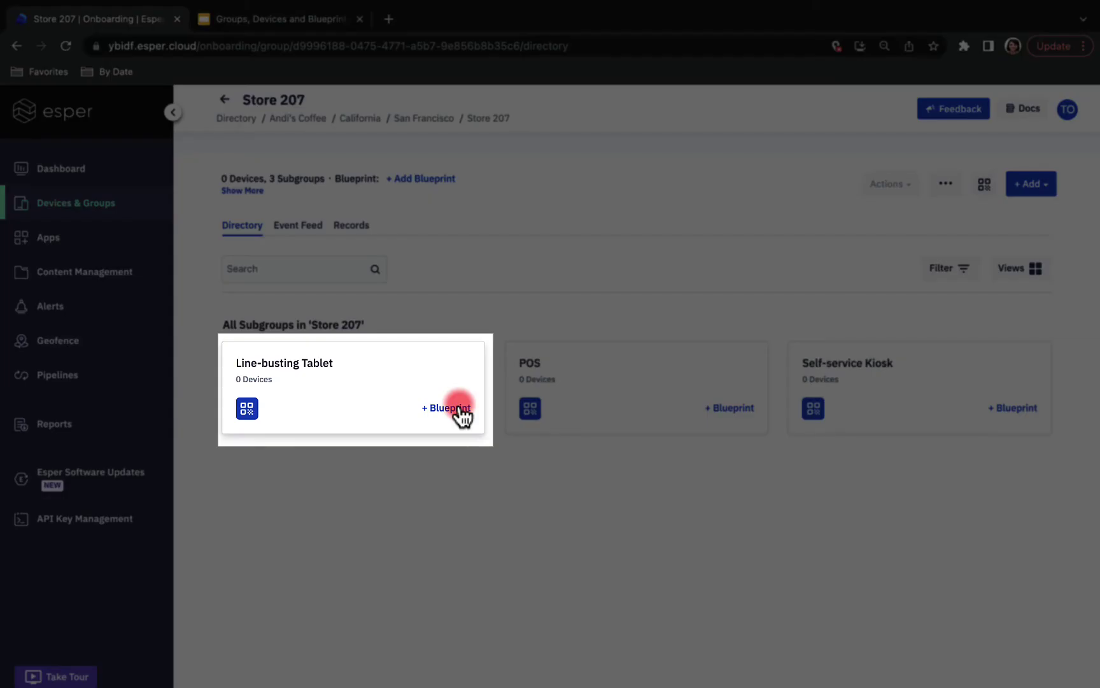
Step: Create a new blueprint named CA Line-busting Tablet Blueprint for Store 207's Line-busting Tablet subgroup and continue to its settings
left_click(459, 408)
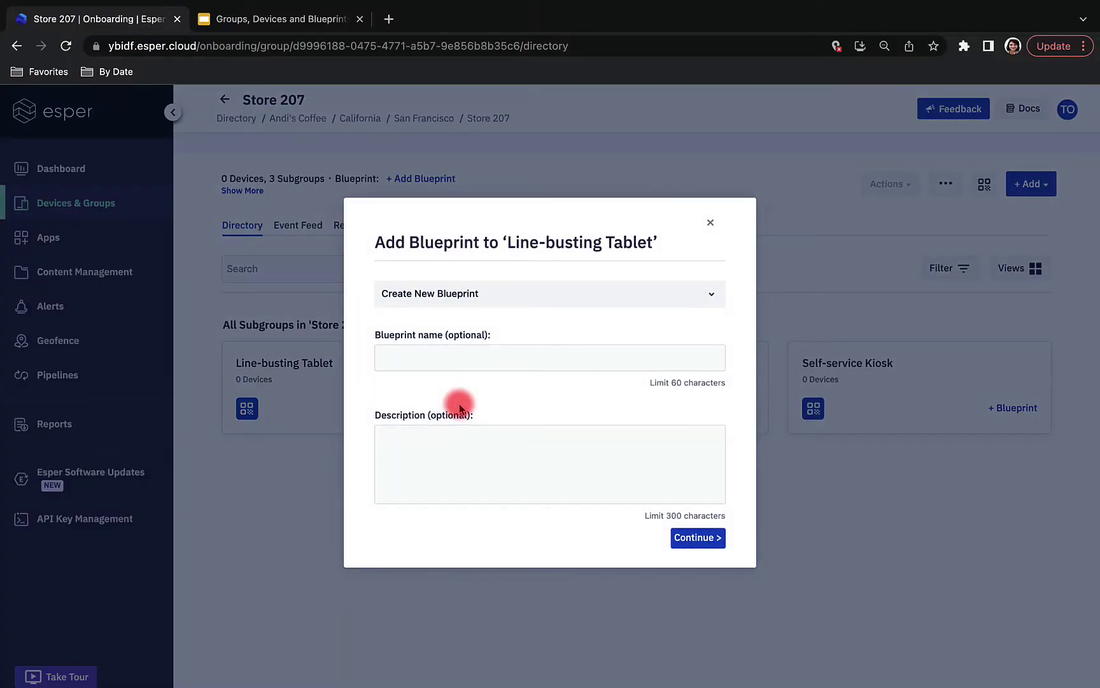
left_click(496, 298)
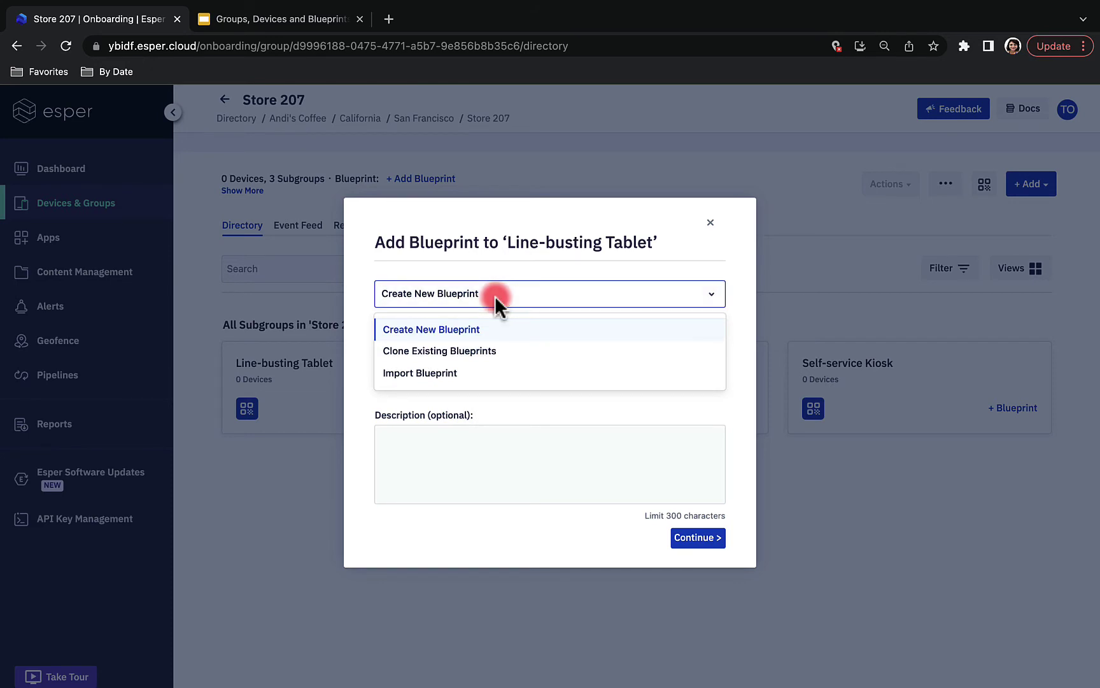
left_click(474, 324)
left_click(469, 357)
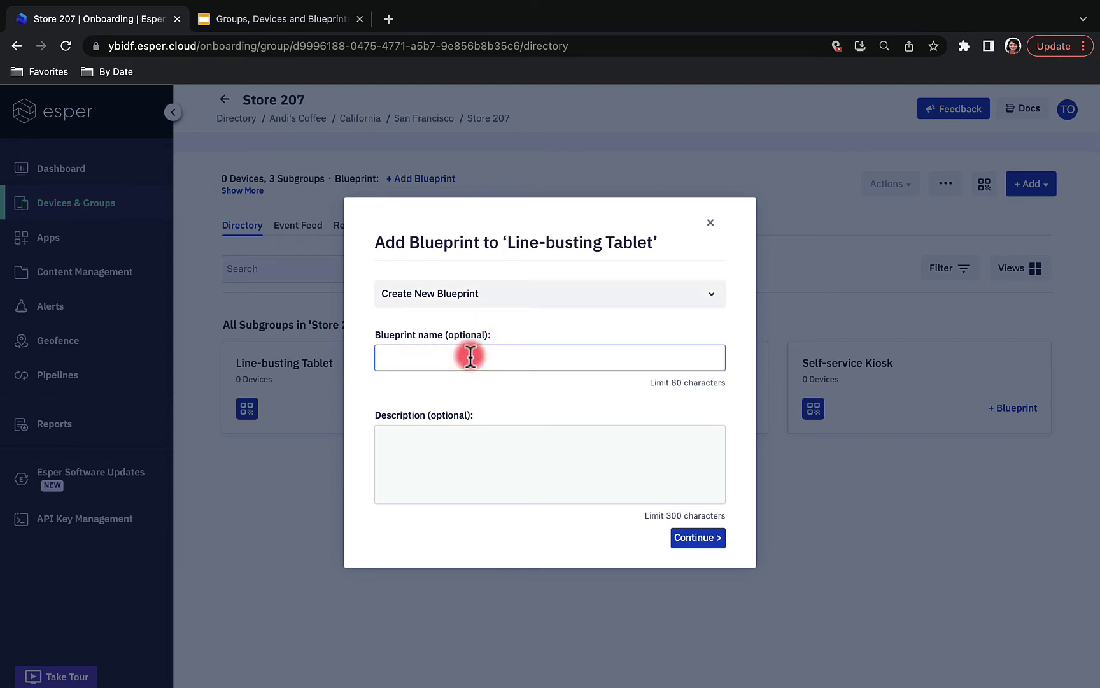
type("CA Line-busting Tablet Blueprint")
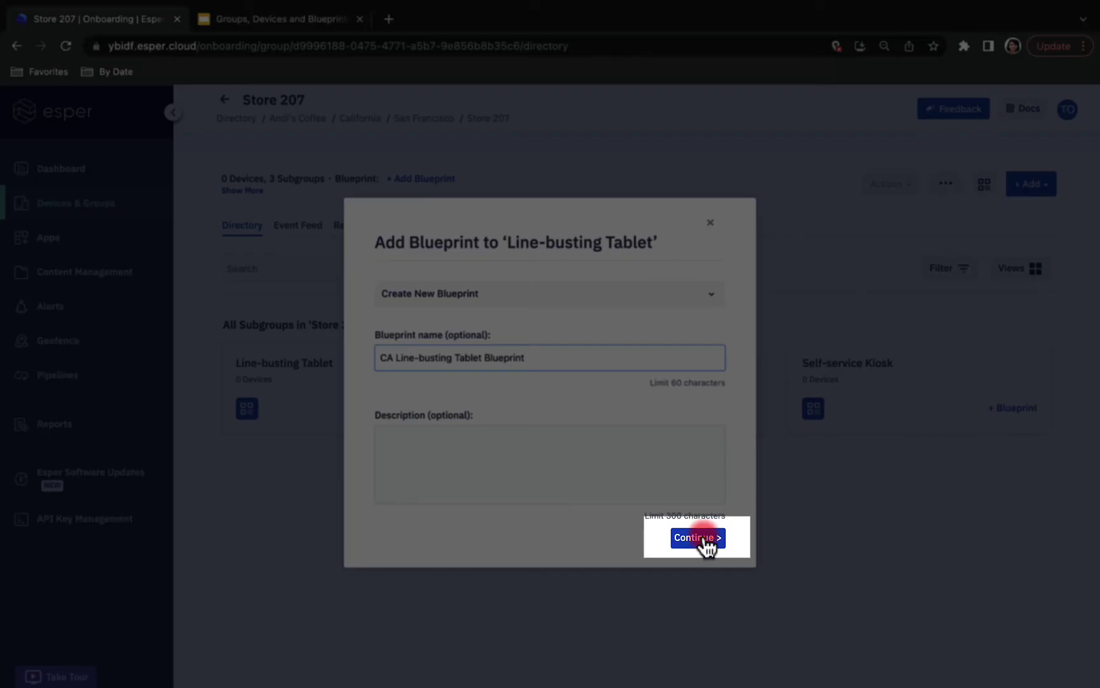
left_click(705, 540)
Step: Add the uploaded coffee.guru app, version 2.1.12(41), to the blueprint's Apps & Configuration section
left_click(461, 243)
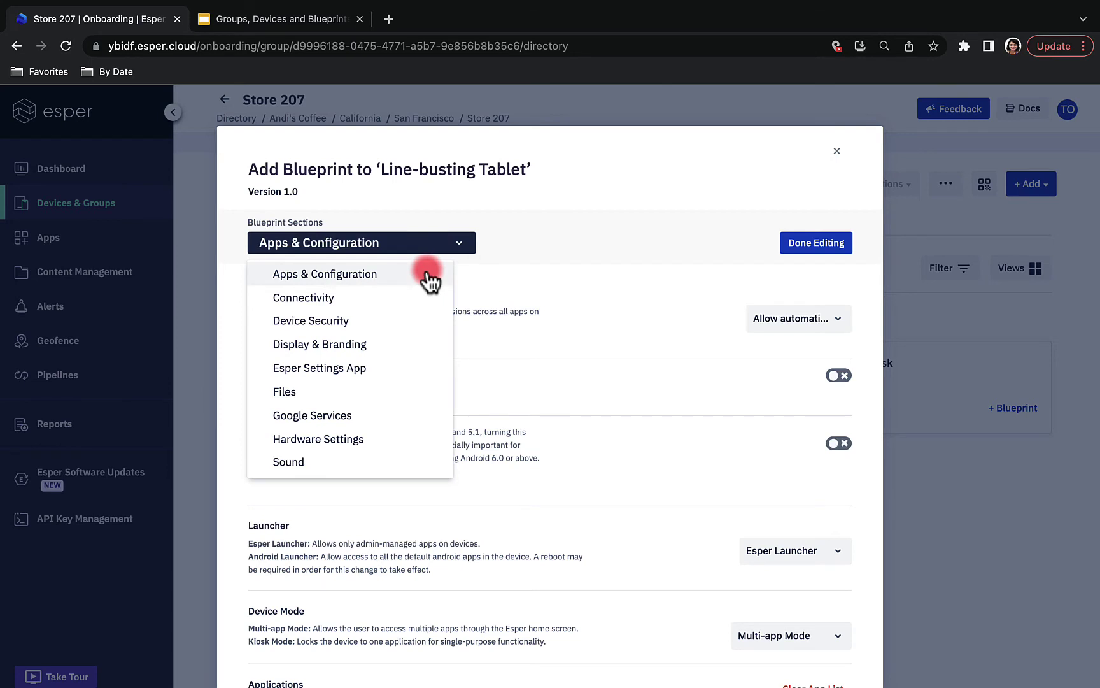
left_click(382, 273)
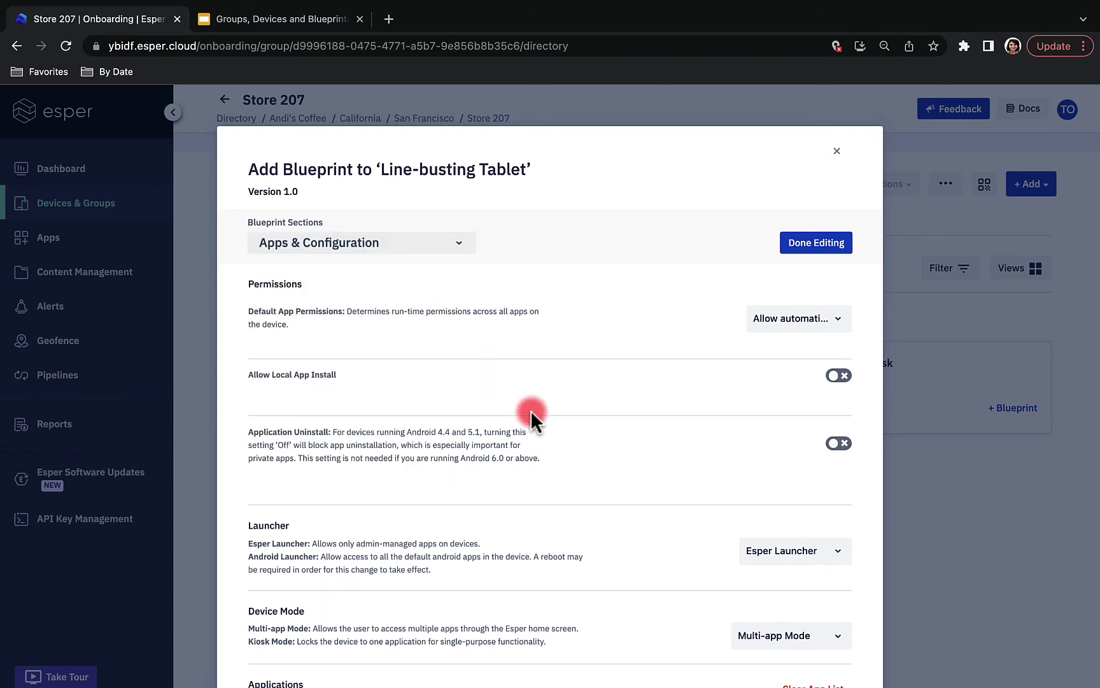
scroll(530, 410, "down", 3)
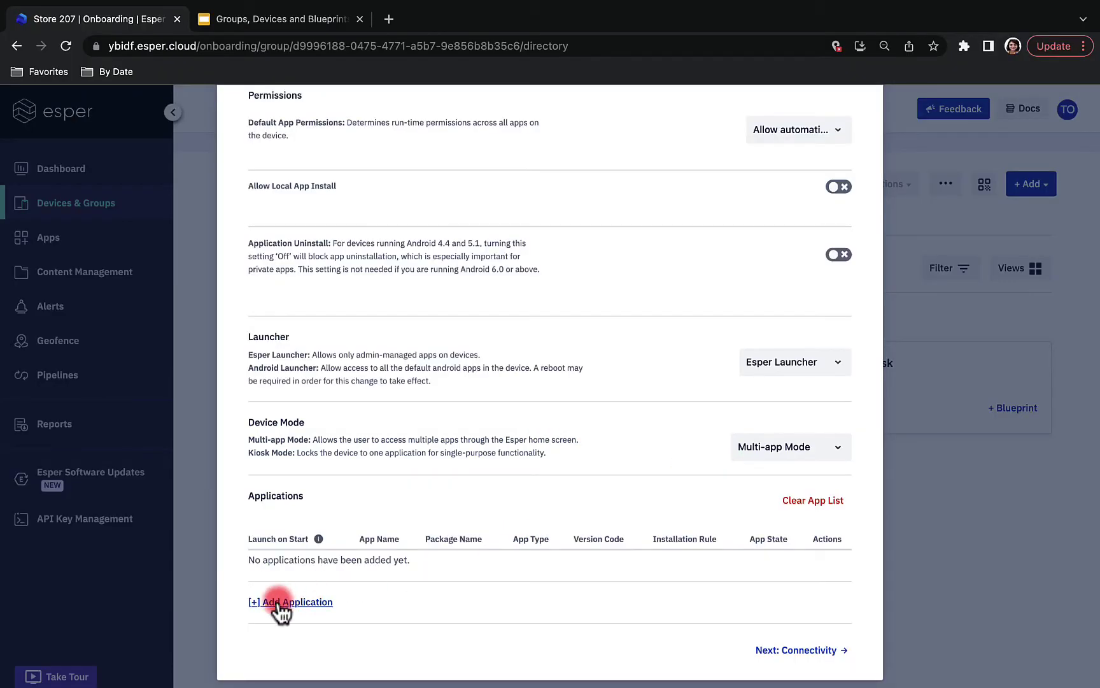
left_click(287, 601)
scroll(610, 573, "down", 1)
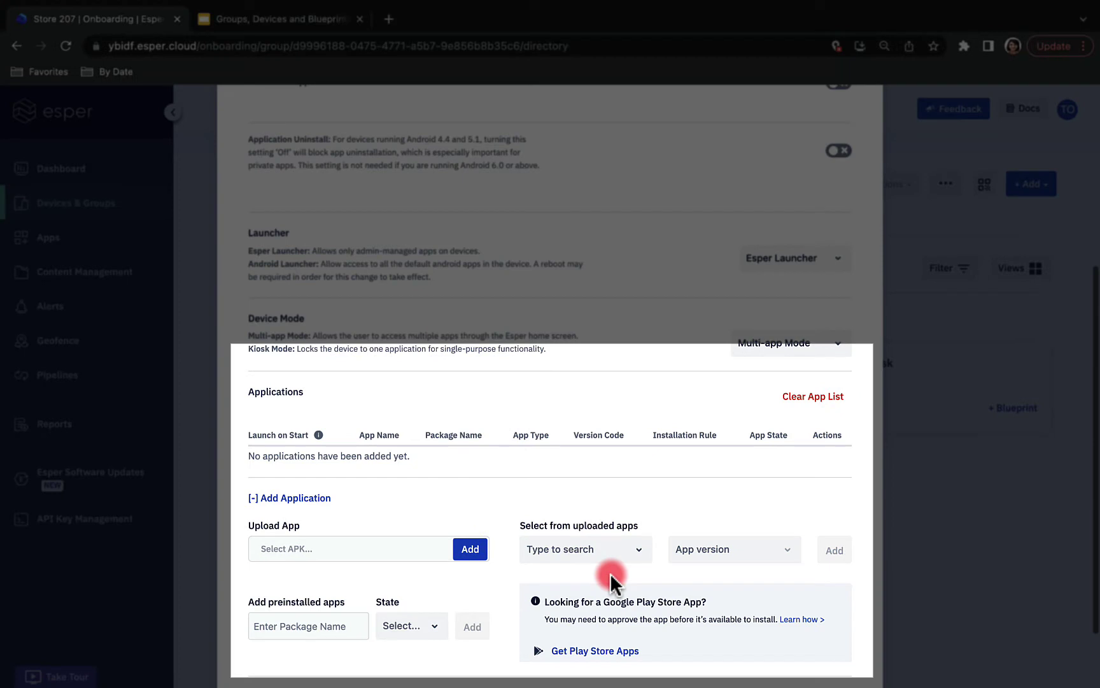
left_click(610, 573)
left_click(590, 601)
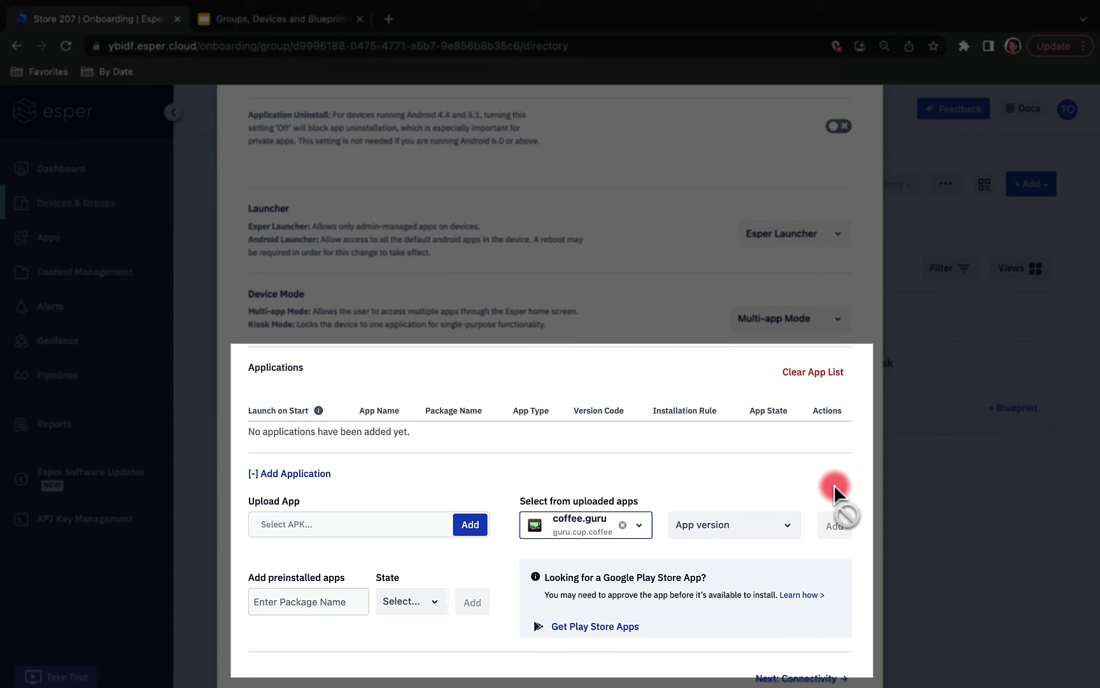
left_click(778, 532)
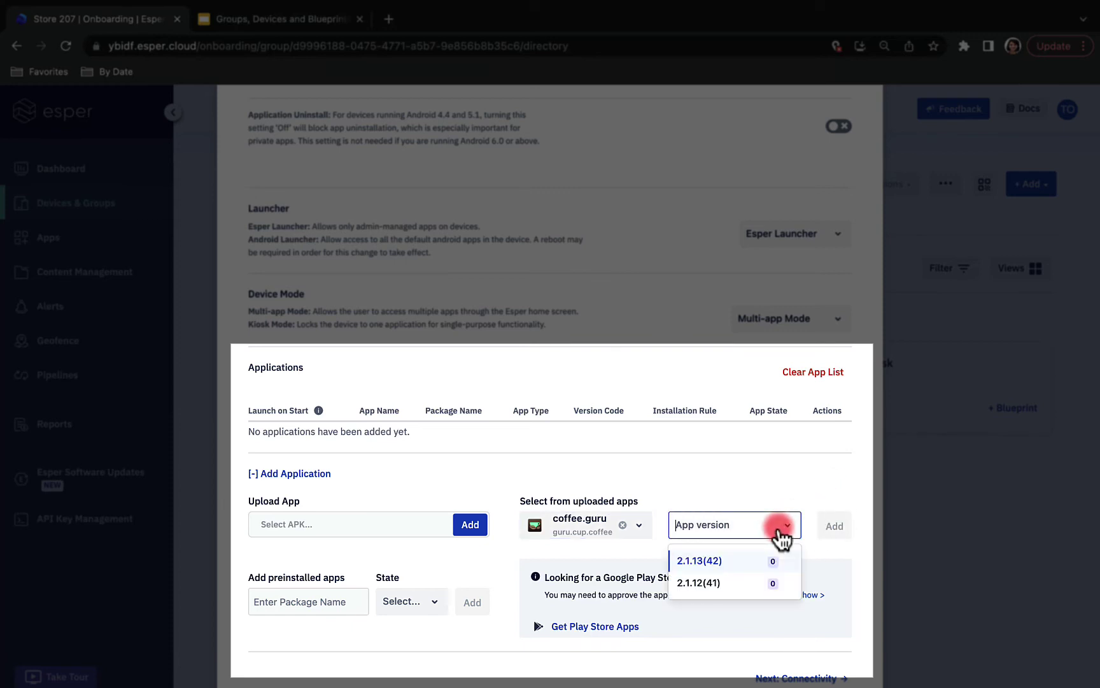
left_click(713, 582)
left_click(823, 532)
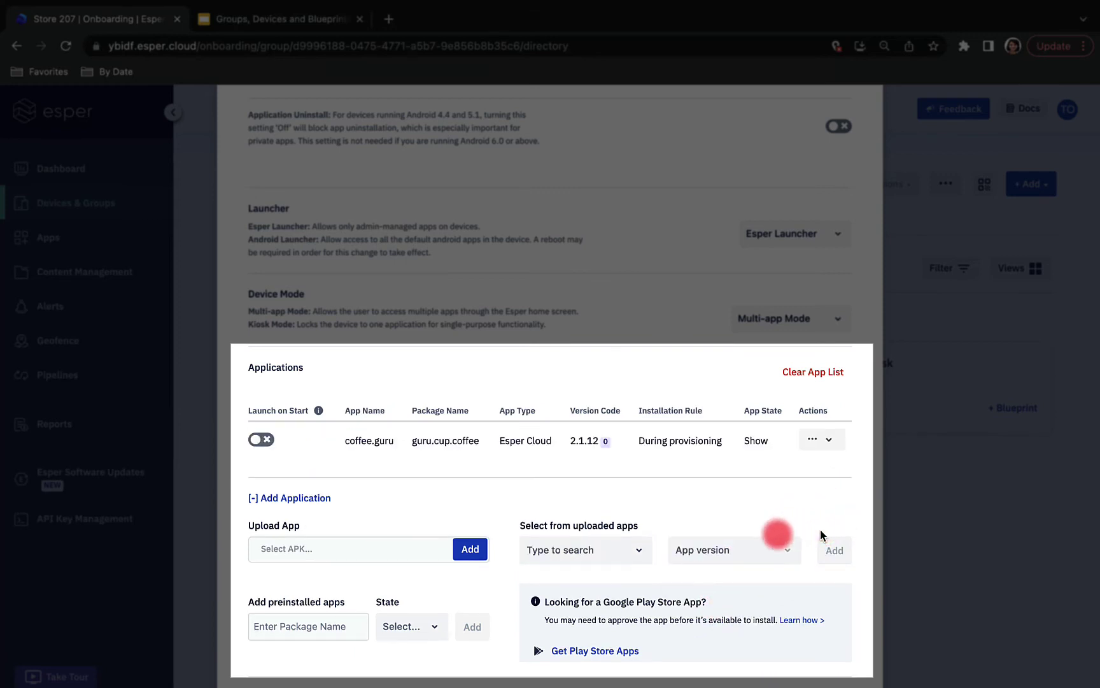
Step: Add the uploaded Loyverse POS app, version 2.21(272), to the blueprint's applications
left_click(615, 549)
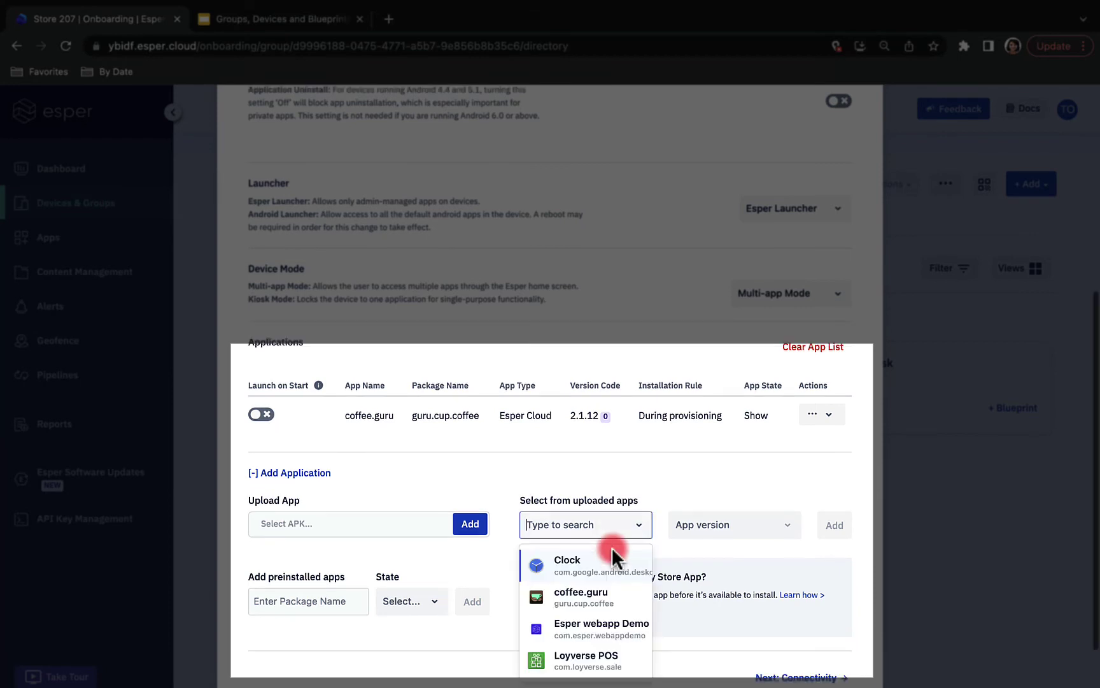
left_click(597, 655)
left_click(734, 532)
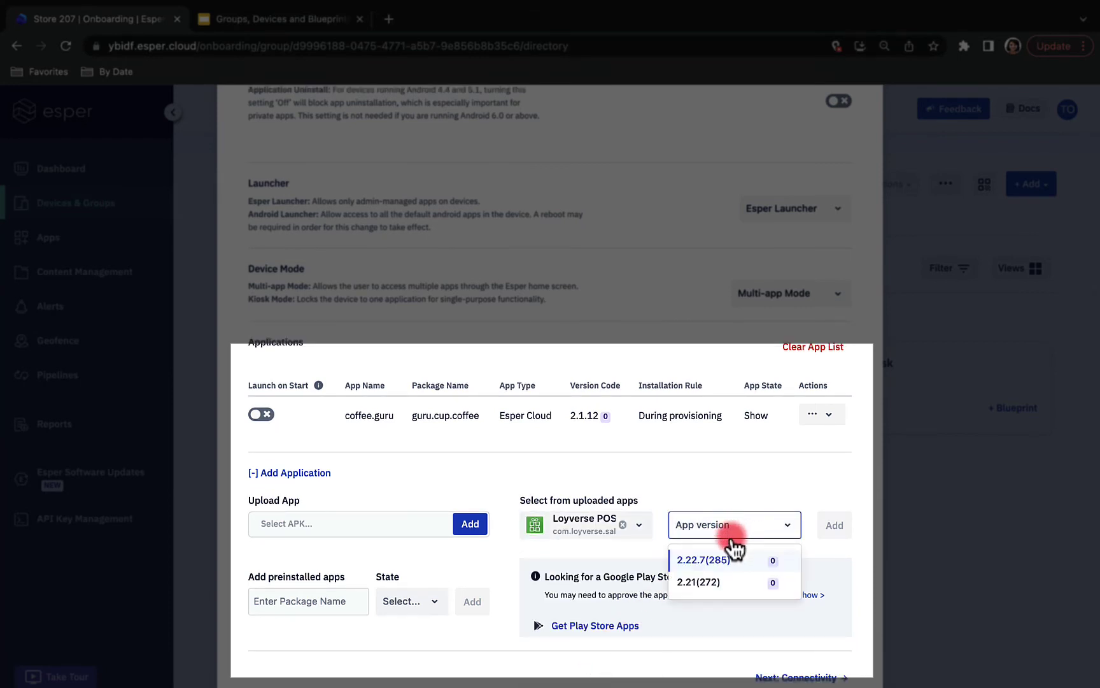
left_click(726, 581)
left_click(825, 540)
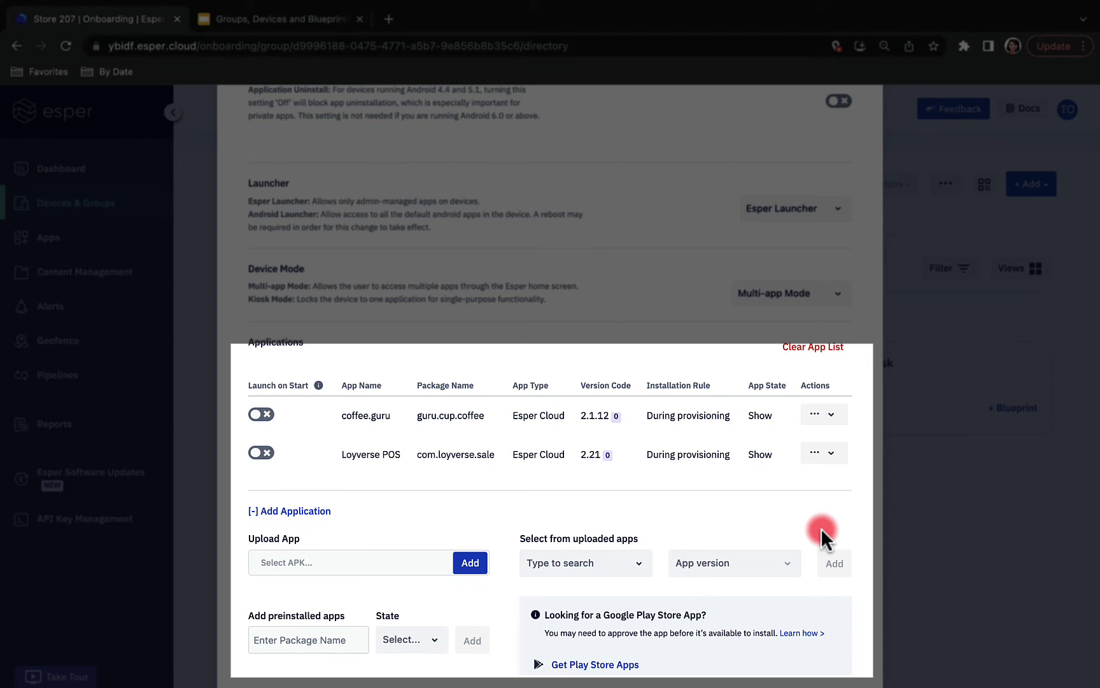
Step: In the blueprint's Device Security section, enable ADB Access and set the screen timeout to 5 min
scroll(821, 528, "up", 5)
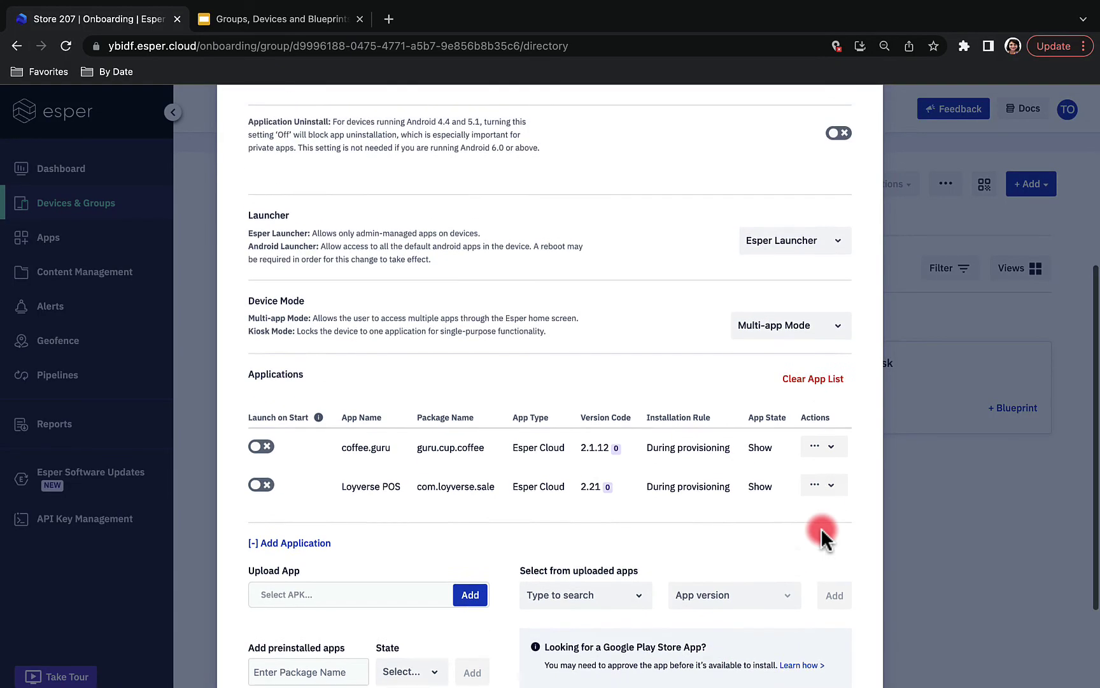
left_click(437, 202)
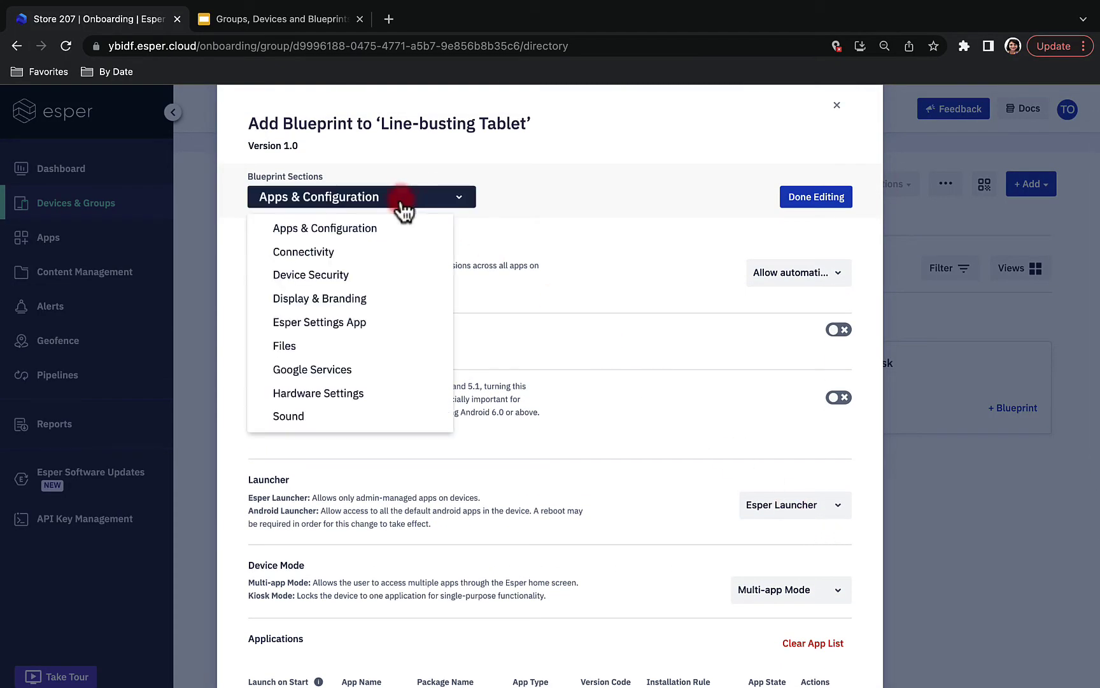
left_click(372, 276)
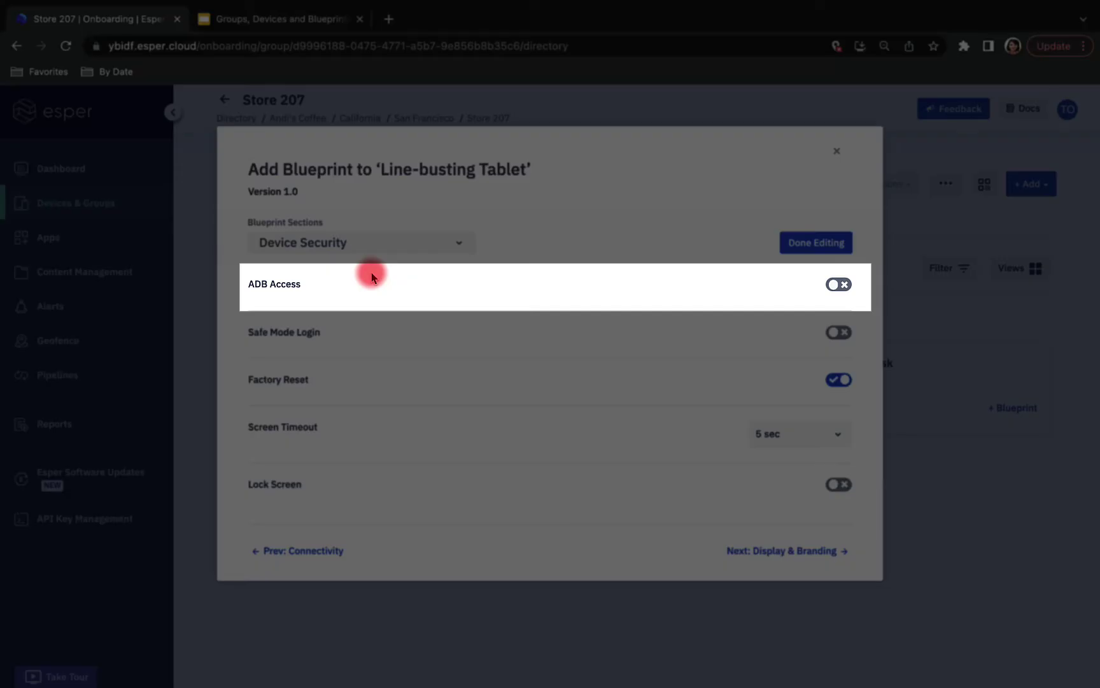
left_click(830, 284)
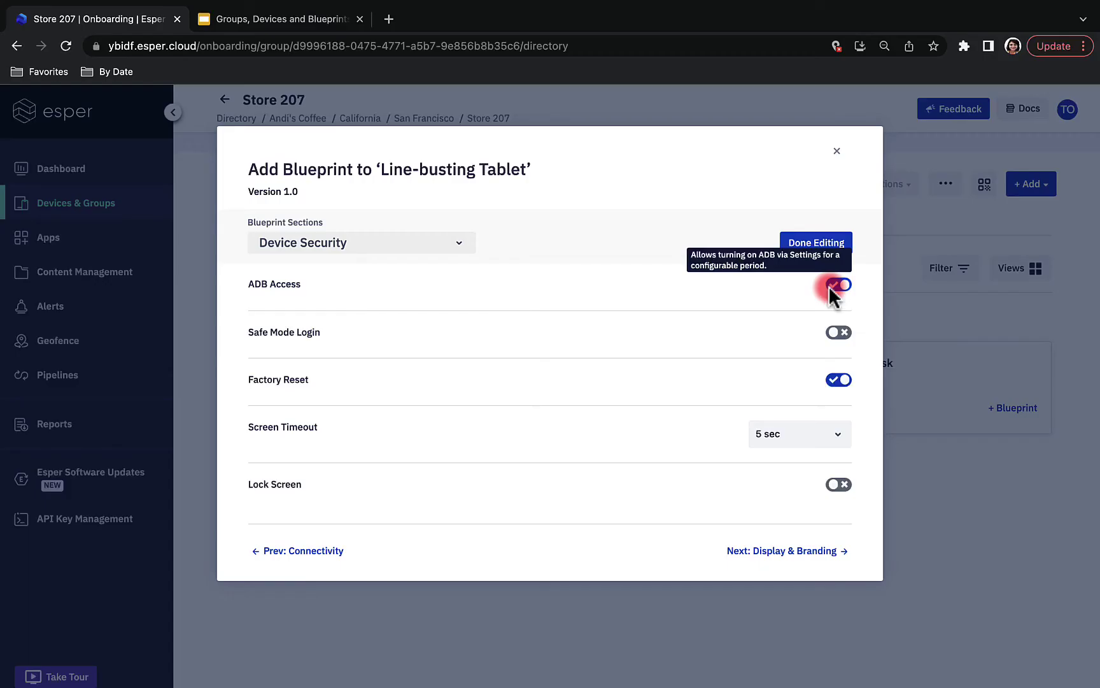
left_click(793, 432)
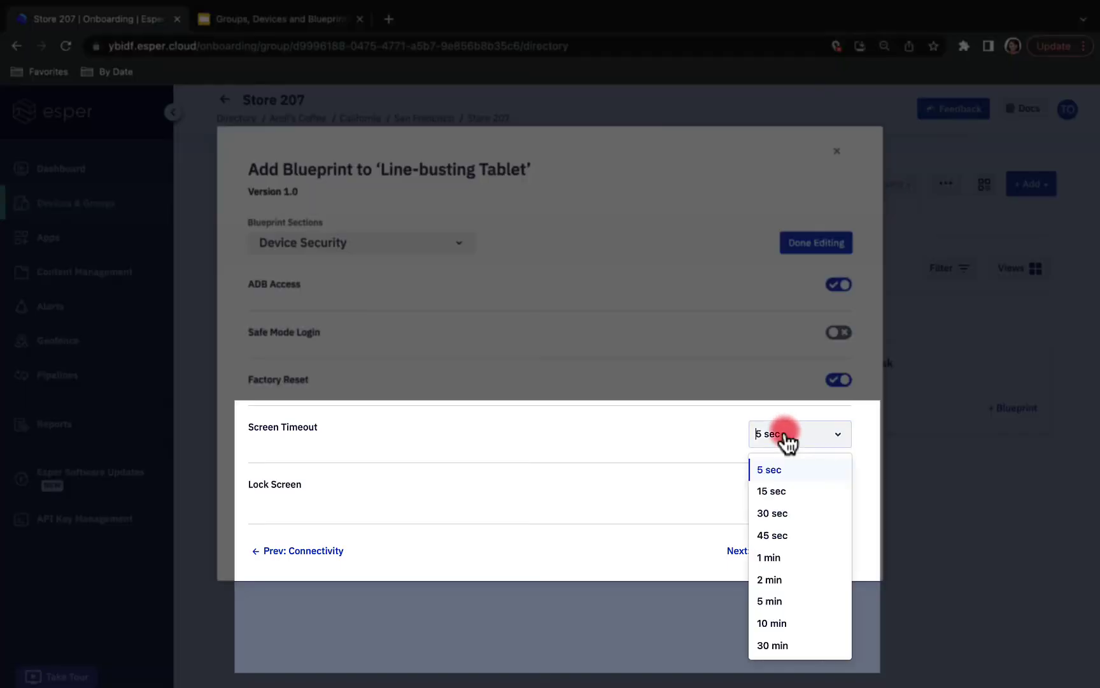
scroll(778, 577, "down", 1)
left_click(778, 577)
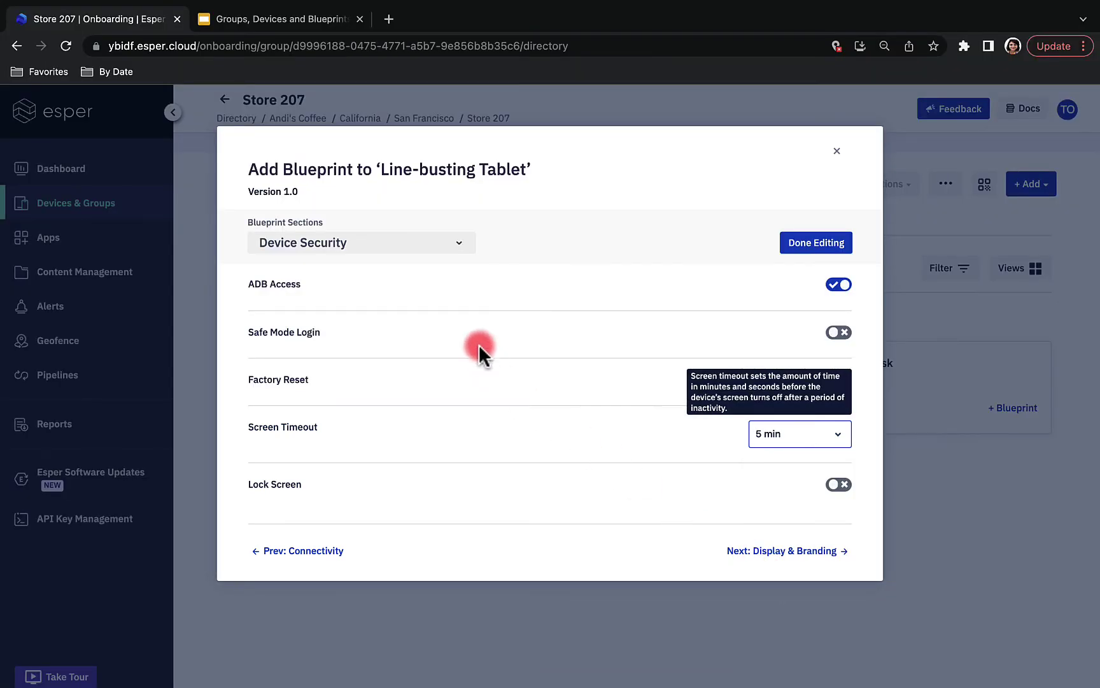
Step: In the Display & Branding section, upload Andi's coffee.jpg as the landscape home screen wallpaper
left_click(421, 244)
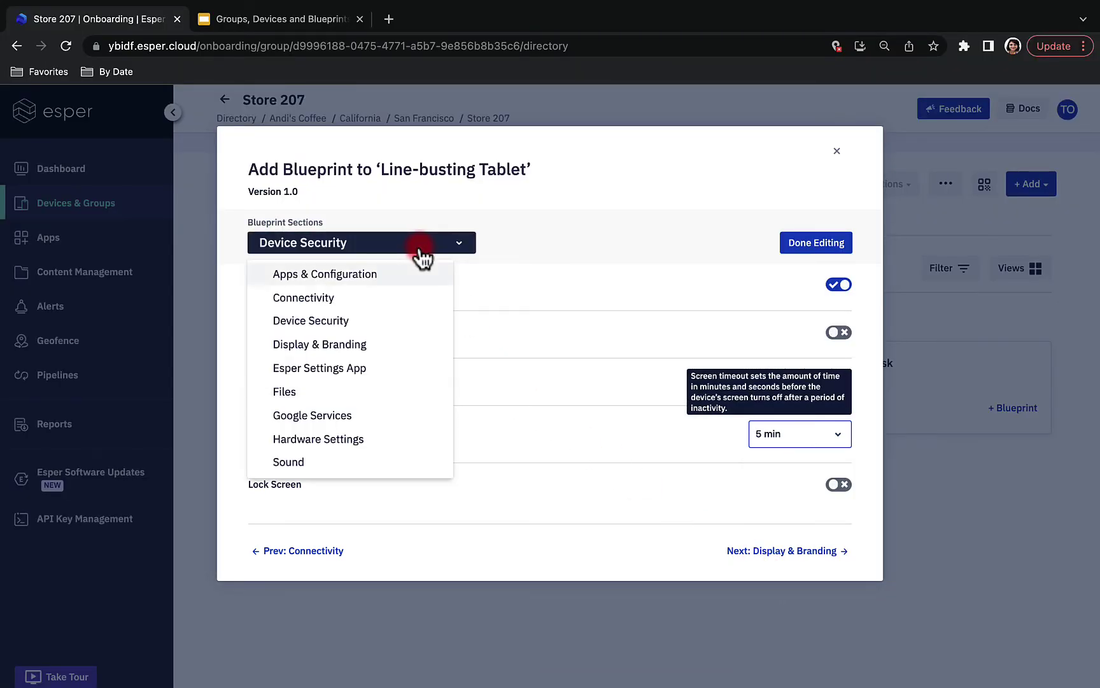
left_click(386, 344)
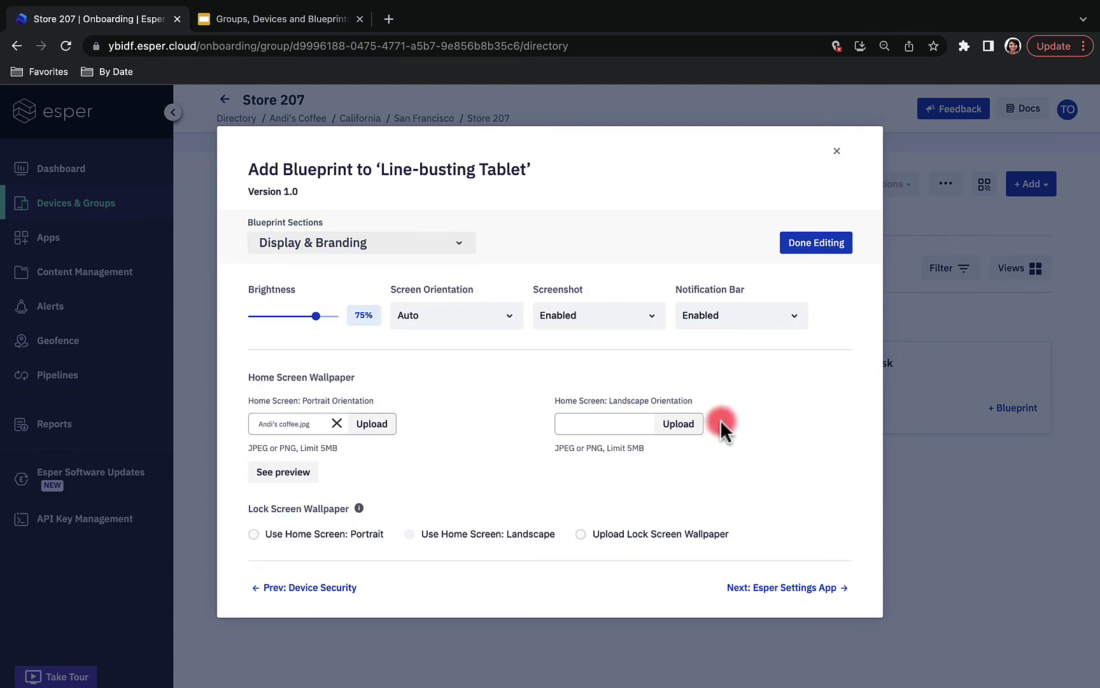
left_click(690, 421)
left_click(566, 335)
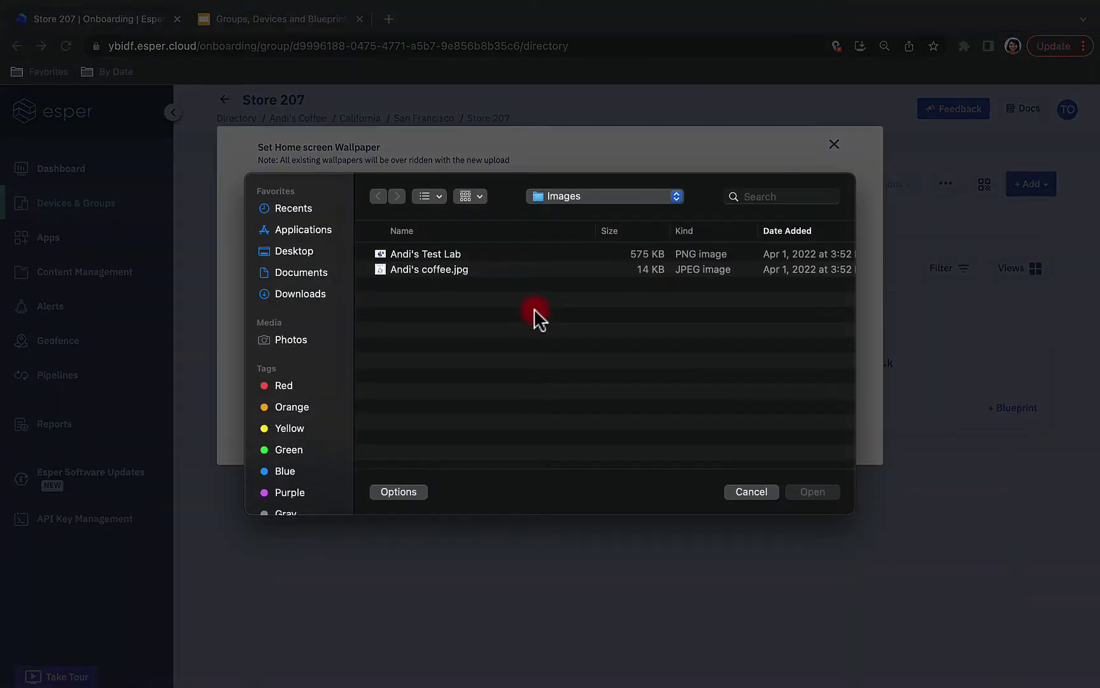
left_click(456, 270)
double_click(456, 269)
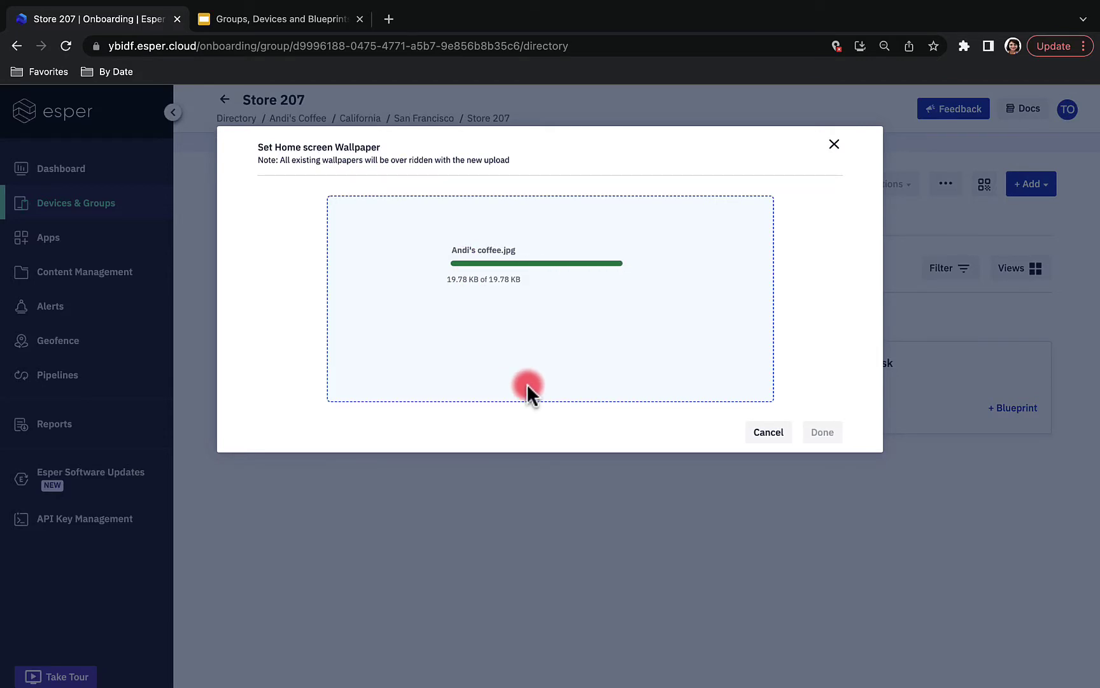
left_click(831, 432)
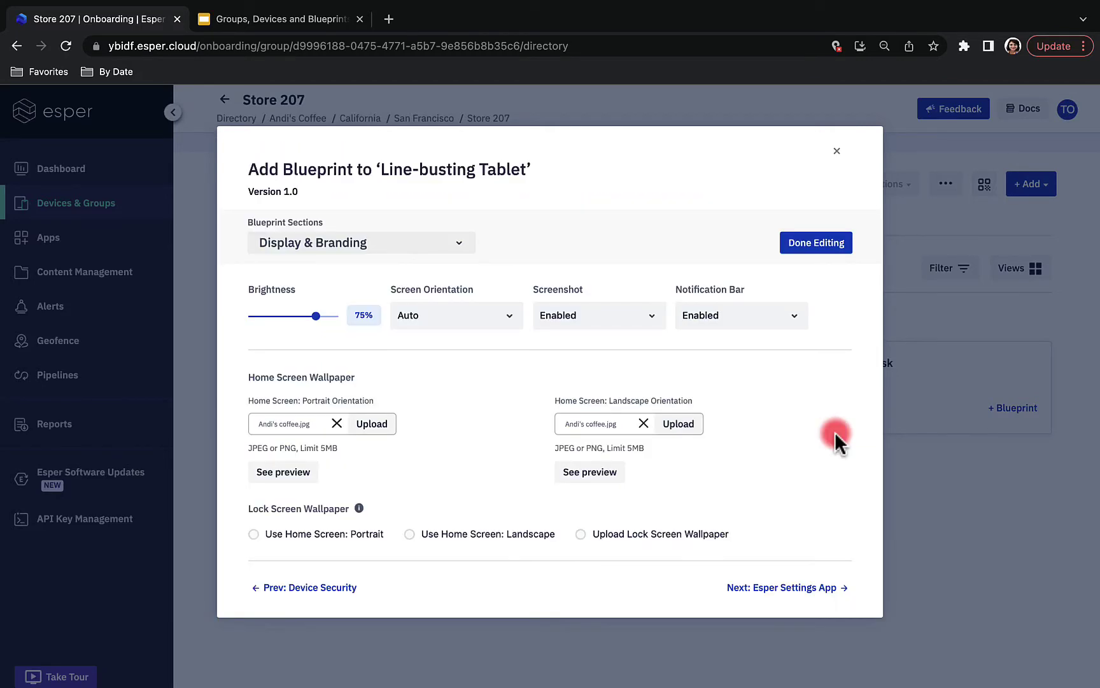
Step: In the blueprint's Sound section, set the alarm, ringtone, notification and music volumes to 0%
left_click(344, 242)
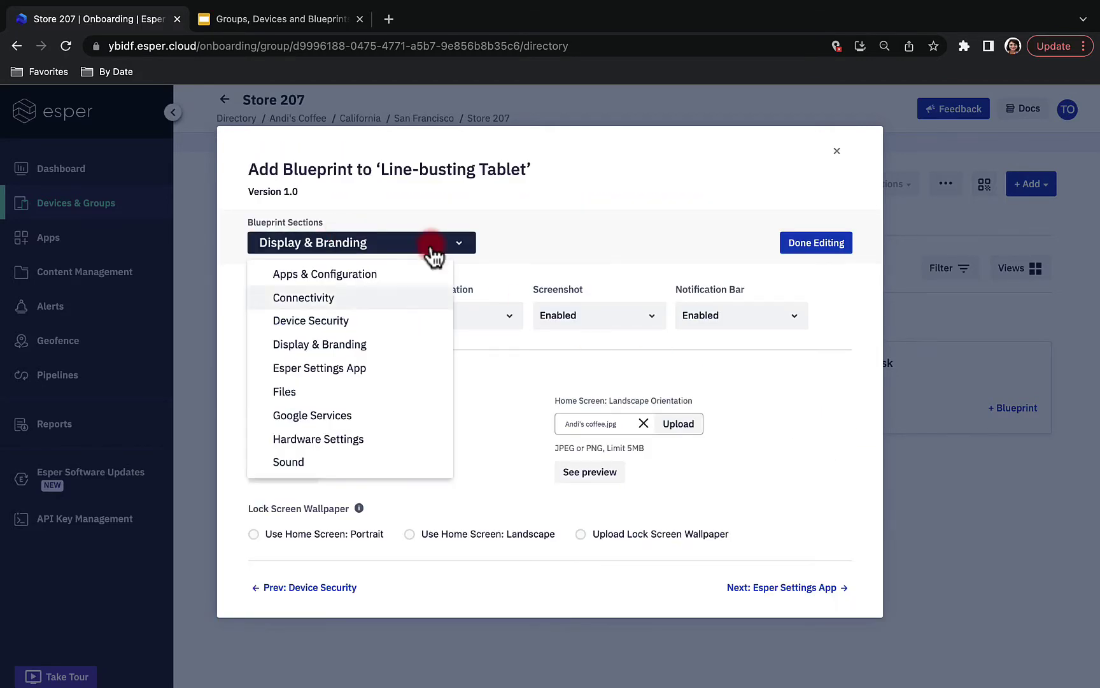
left_click(347, 463)
left_click_drag(308, 316, 245, 316)
left_click_drag(307, 392, 245, 392)
left_click_drag(521, 319, 449, 315)
left_click_drag(726, 316, 647, 322)
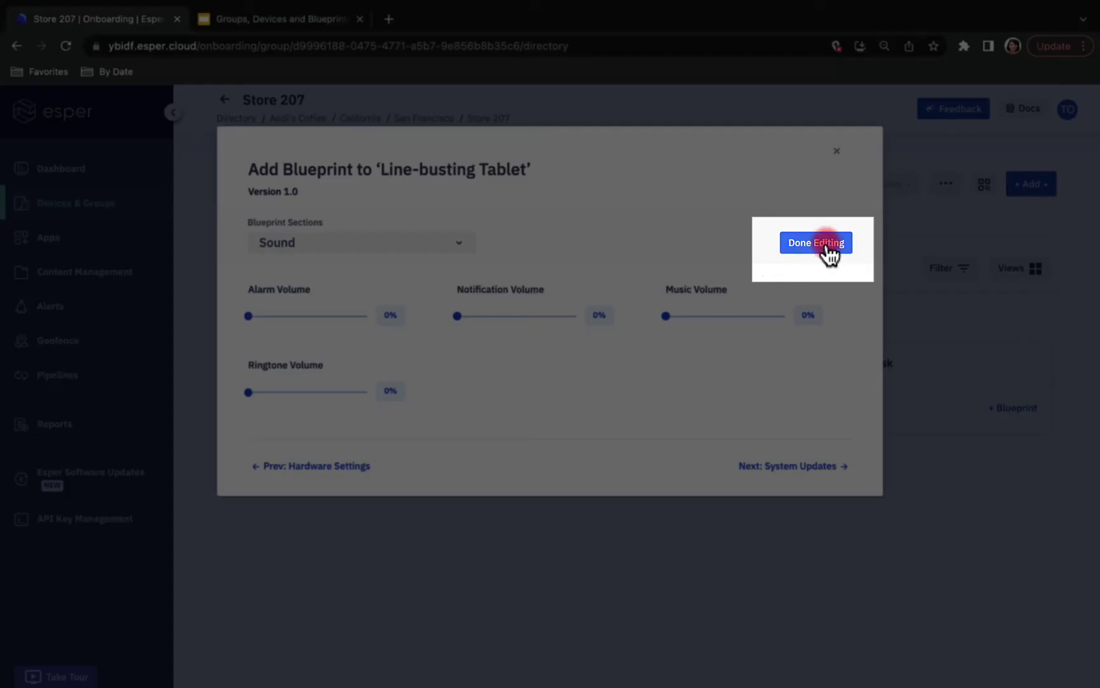
Step: Finish editing and save the blueprint with the version comment "LBT initial config", closing the Test & Apply dialog without applying it
left_click(829, 244)
type("LBT initial config")
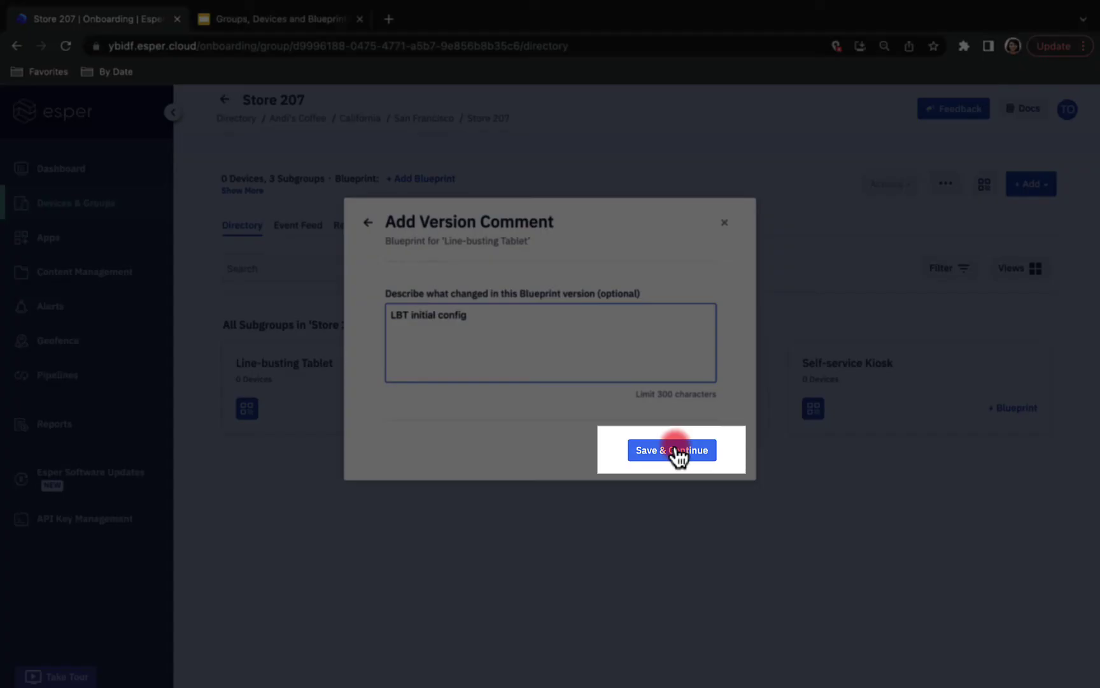
left_click(674, 449)
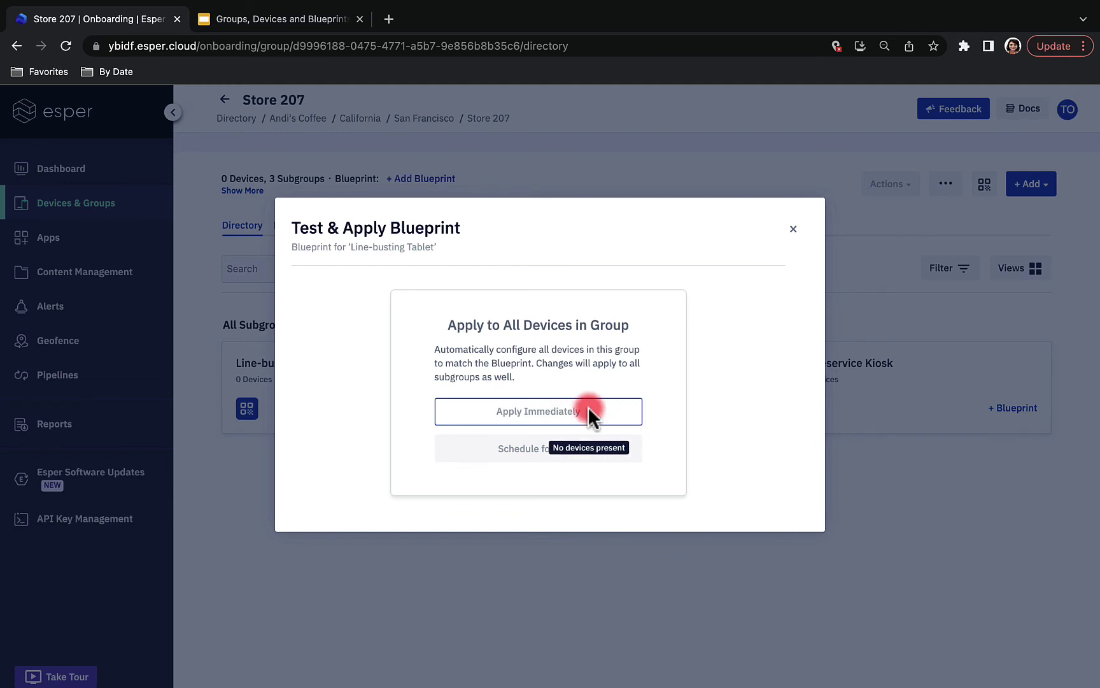
left_click(792, 229)
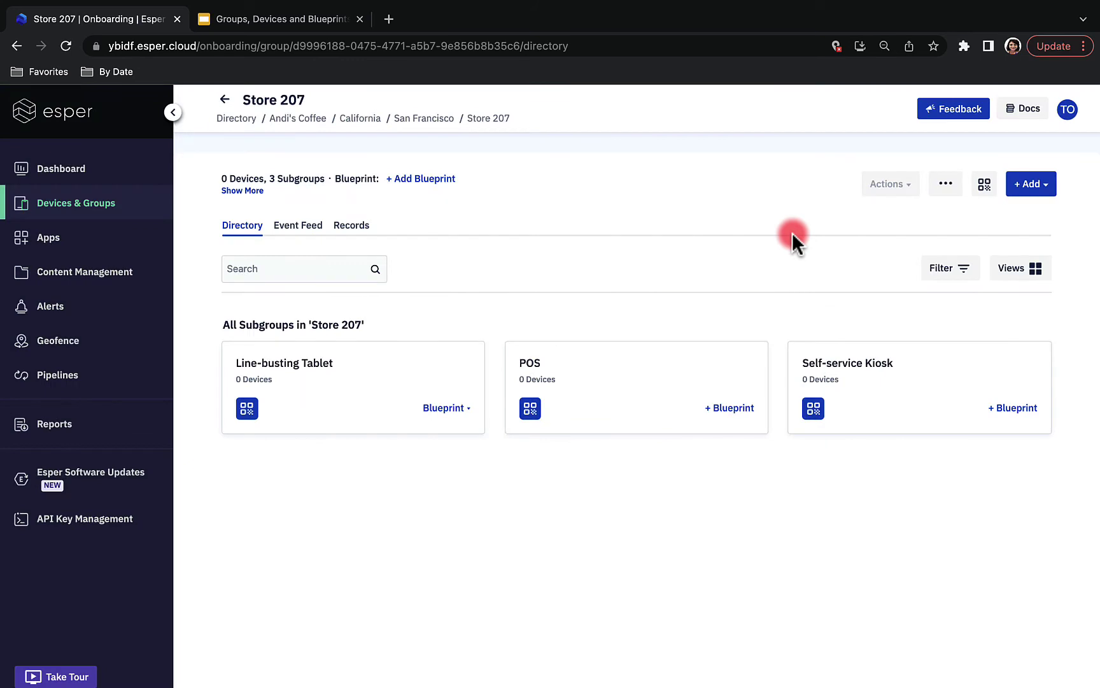
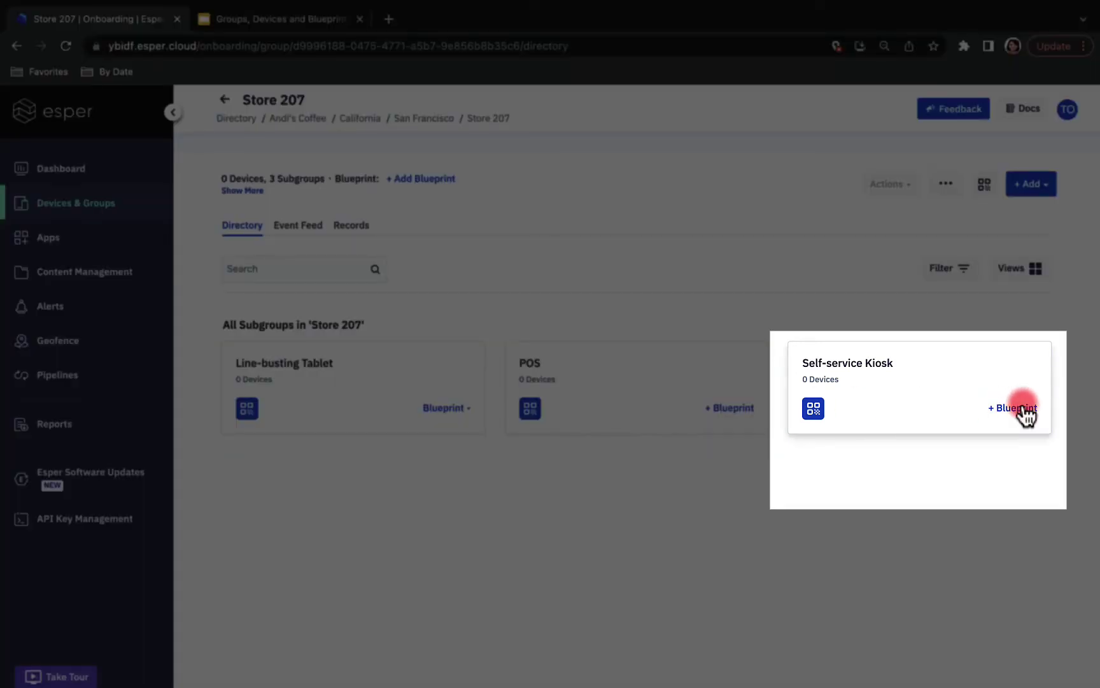
Step: Add a blueprint to the Self-service Kiosk subgroup by cloning the existing Line-busting Tablet blueprint, and continue to its settings
left_click(1027, 410)
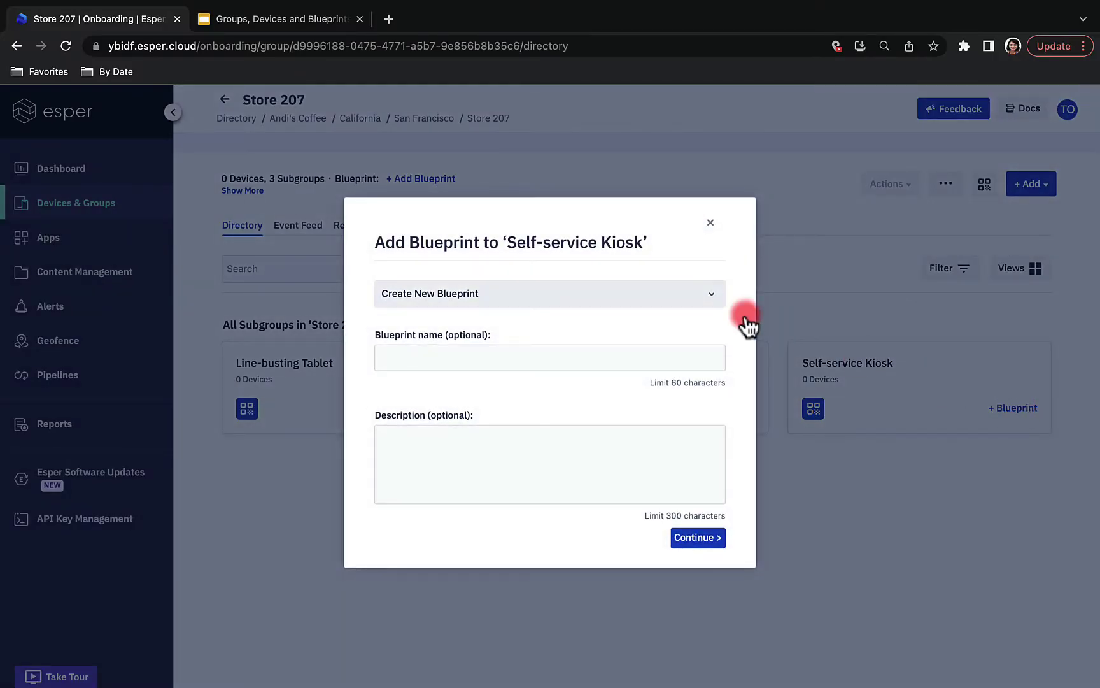
left_click(686, 301)
left_click(601, 351)
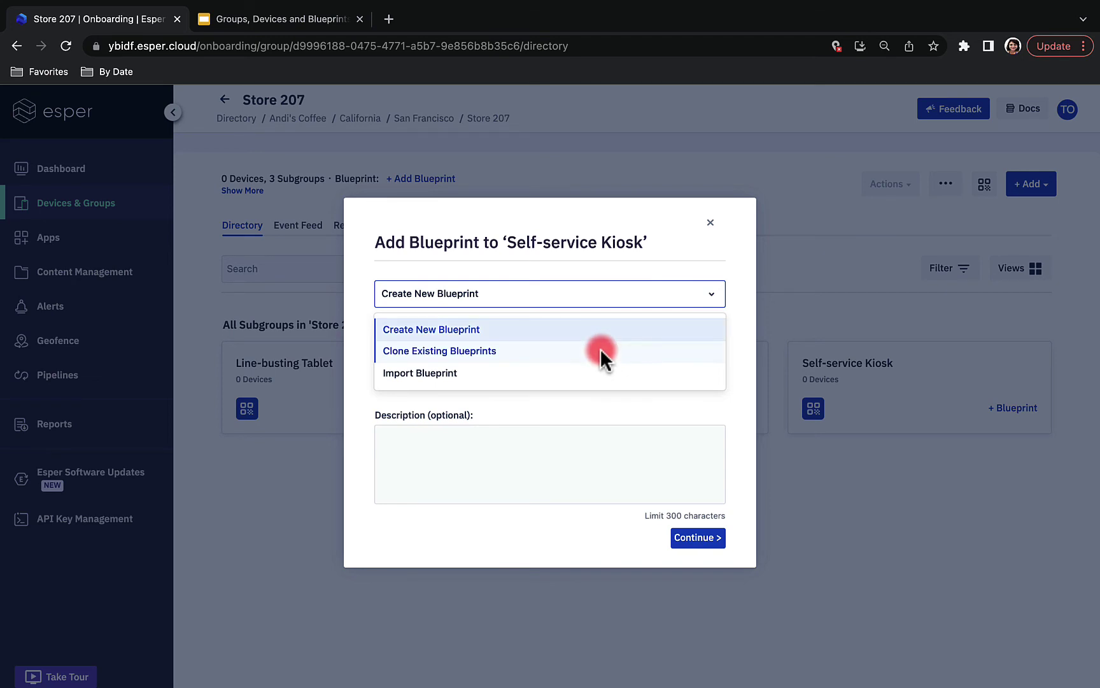
left_click(693, 348)
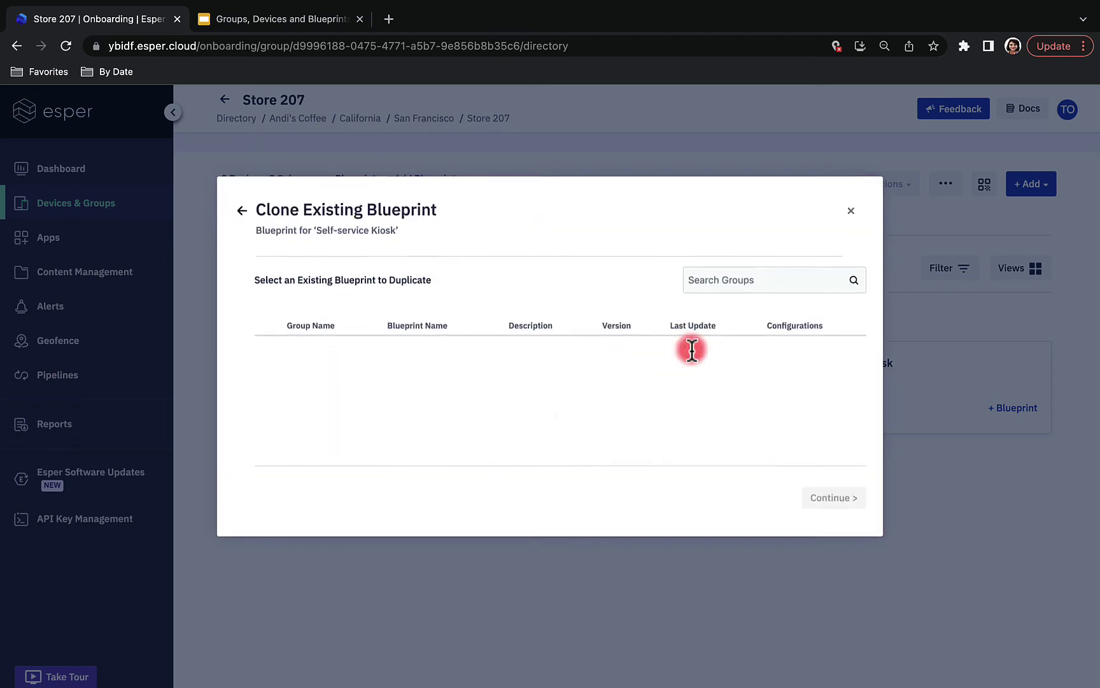
left_click(270, 357)
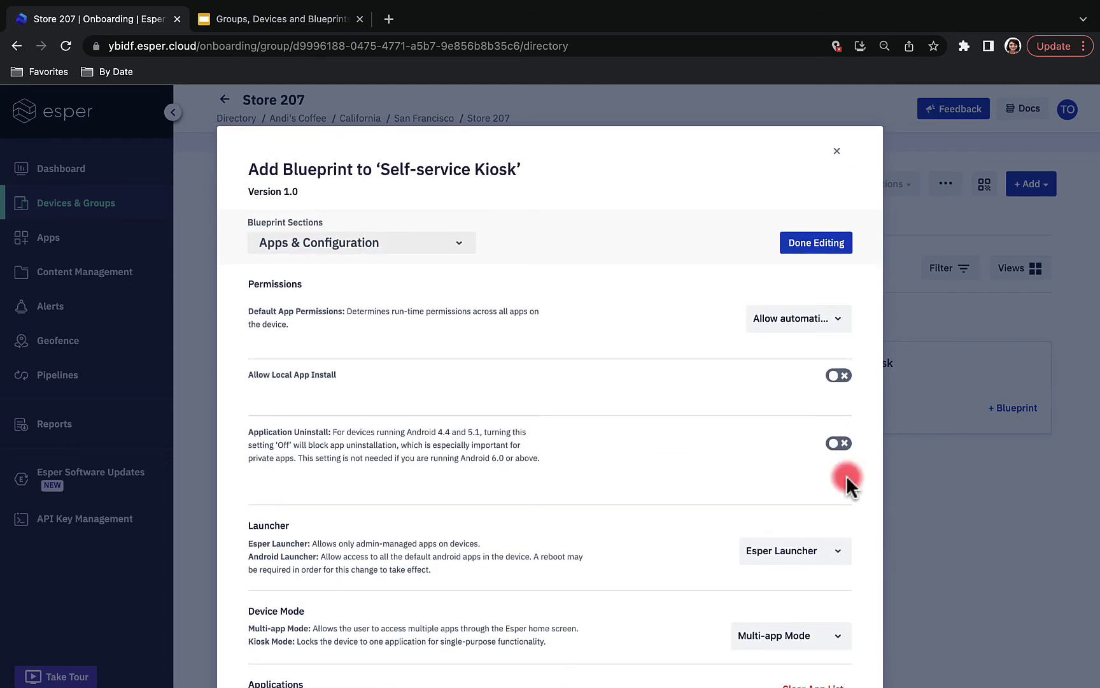
Step: Set the Self-service Kiosk blueprint's device mode to Kiosk Mode and pin coffee.guru on start
scroll(629, 410, "down", 3)
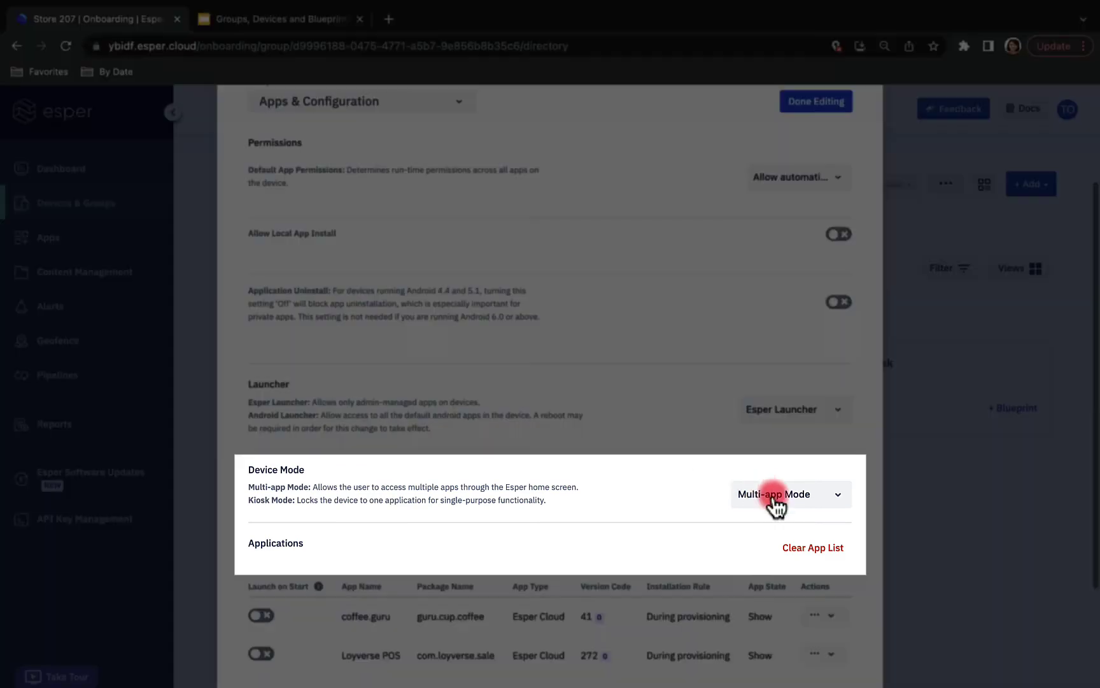
left_click(779, 500)
left_click(774, 527)
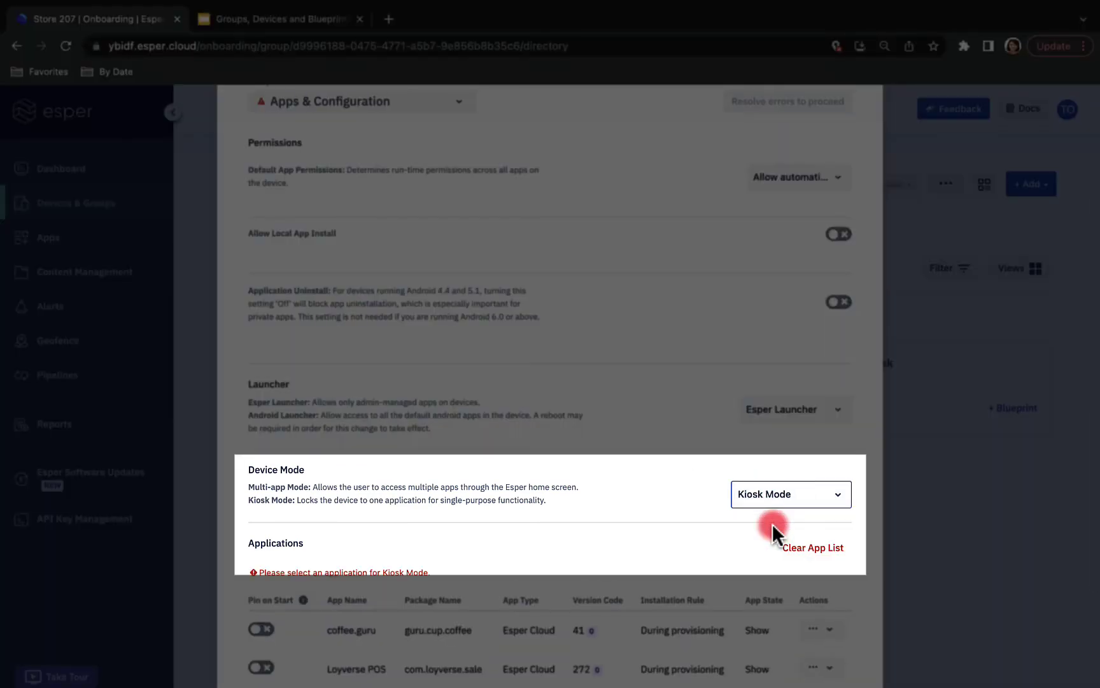
scroll(658, 528, "down", 3)
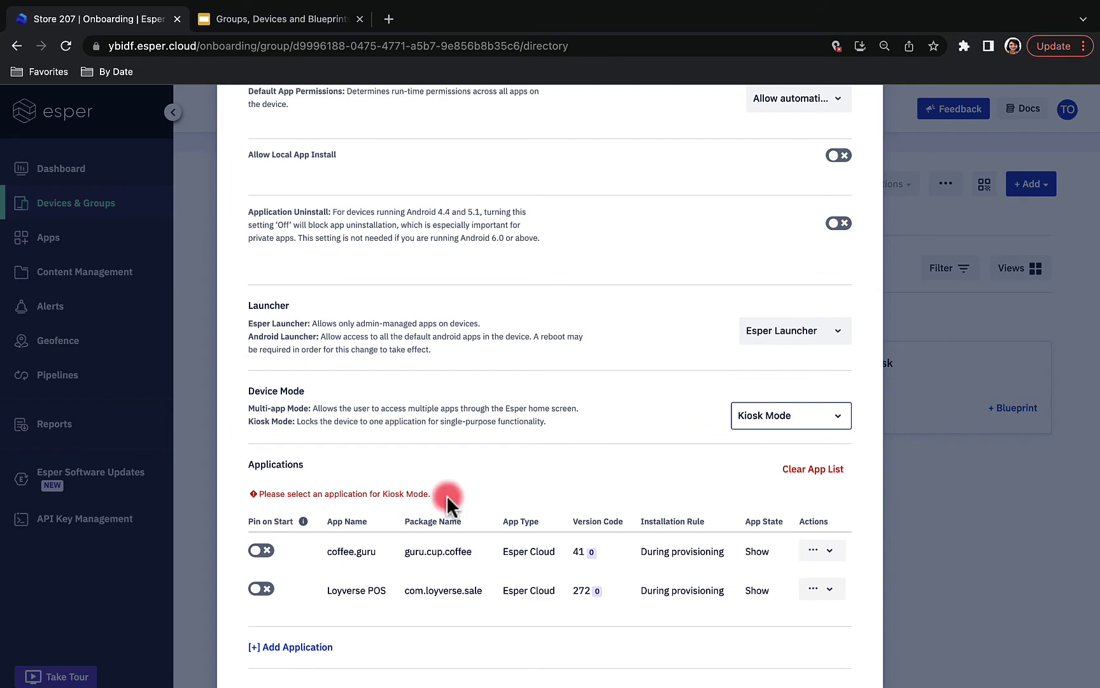
left_click(262, 550)
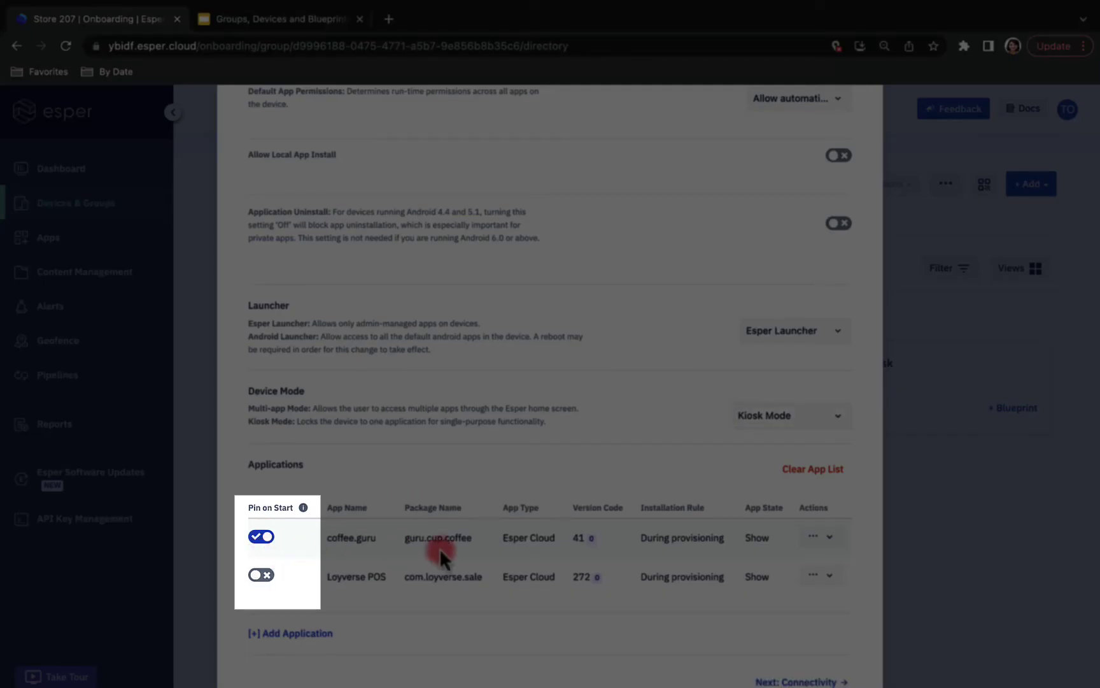
Step: In the Self-service Kiosk blueprint's Connectivity section, turn off Allow Bluetooth
scroll(574, 548, "down", 1)
scroll(575, 548, "up", 4)
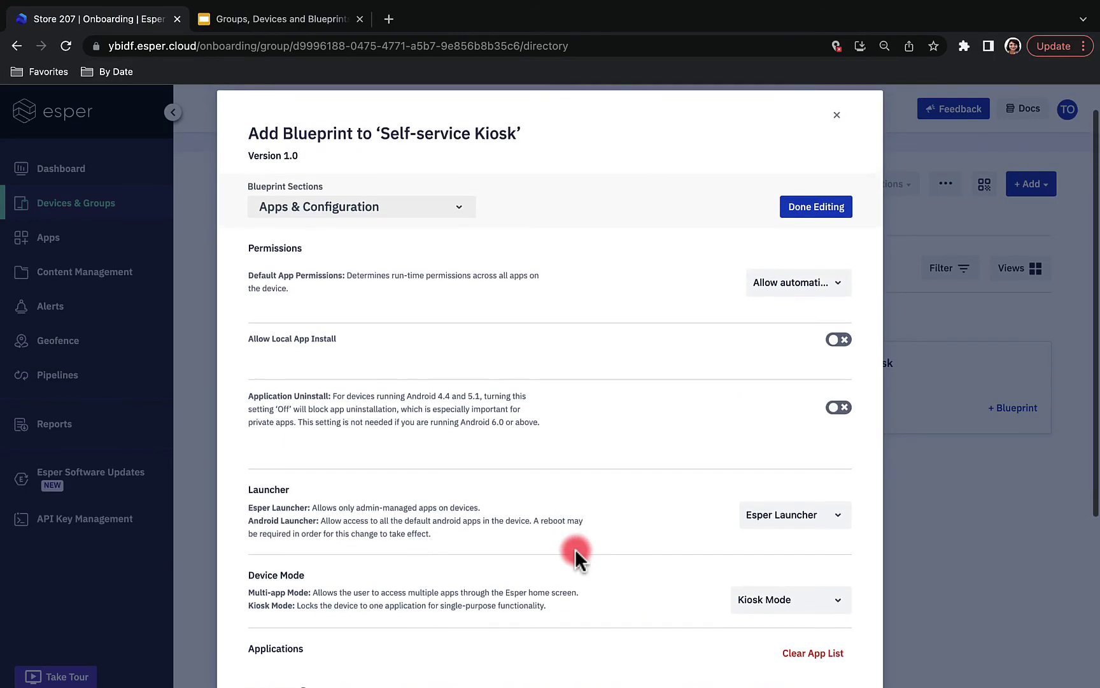
left_click(406, 210)
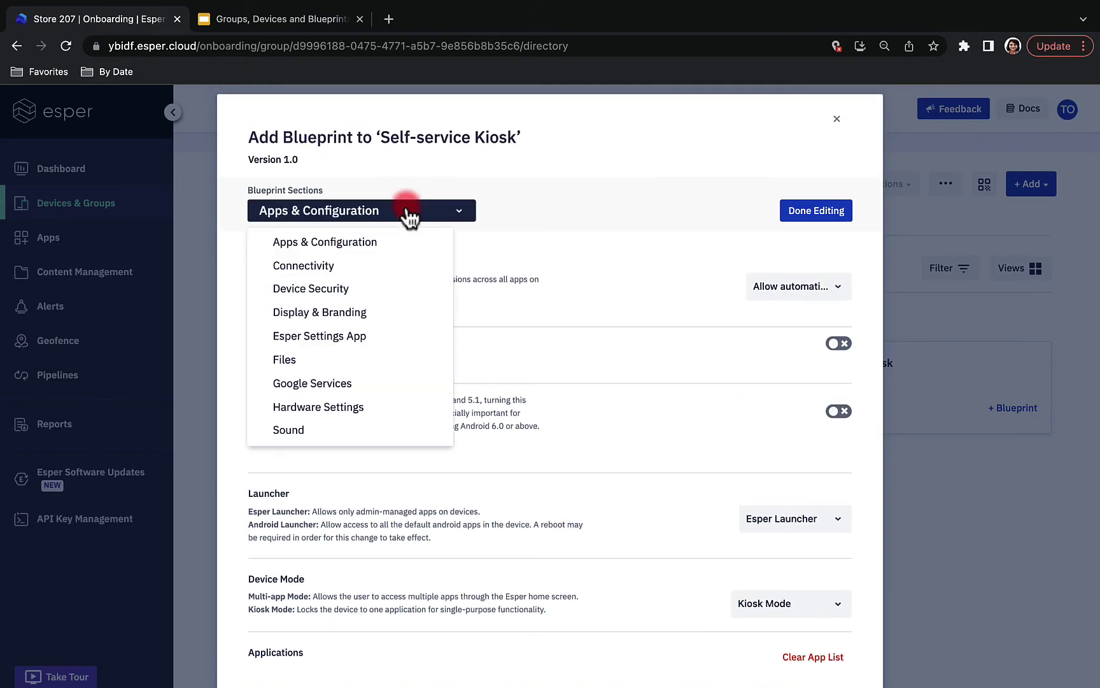
left_click(394, 262)
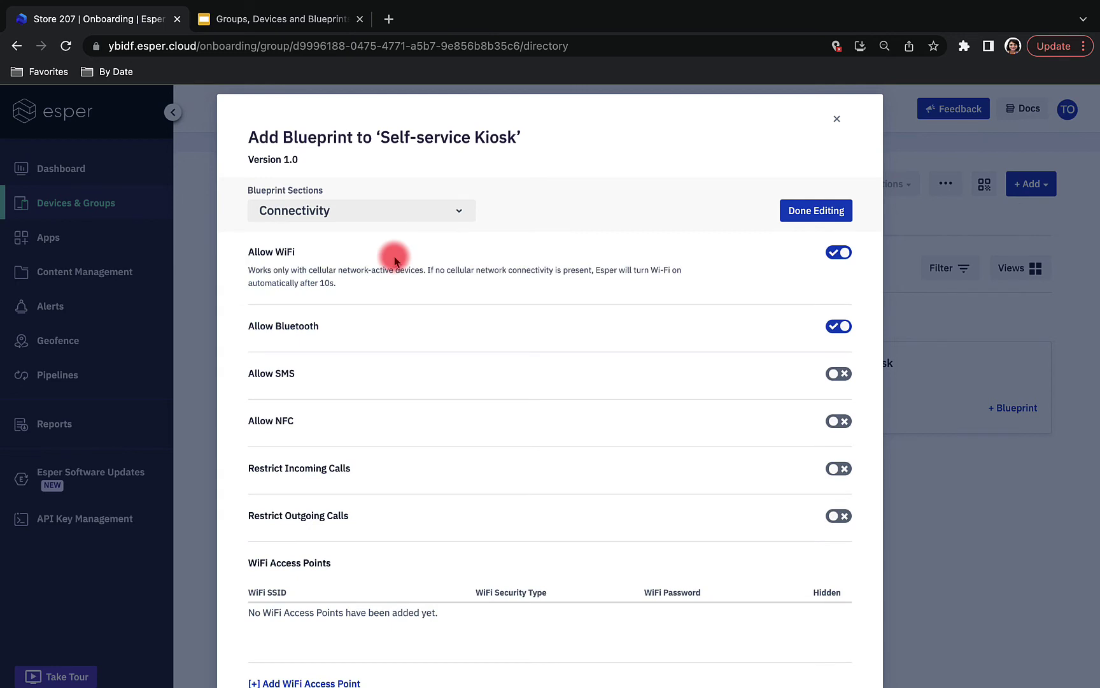
left_click(841, 327)
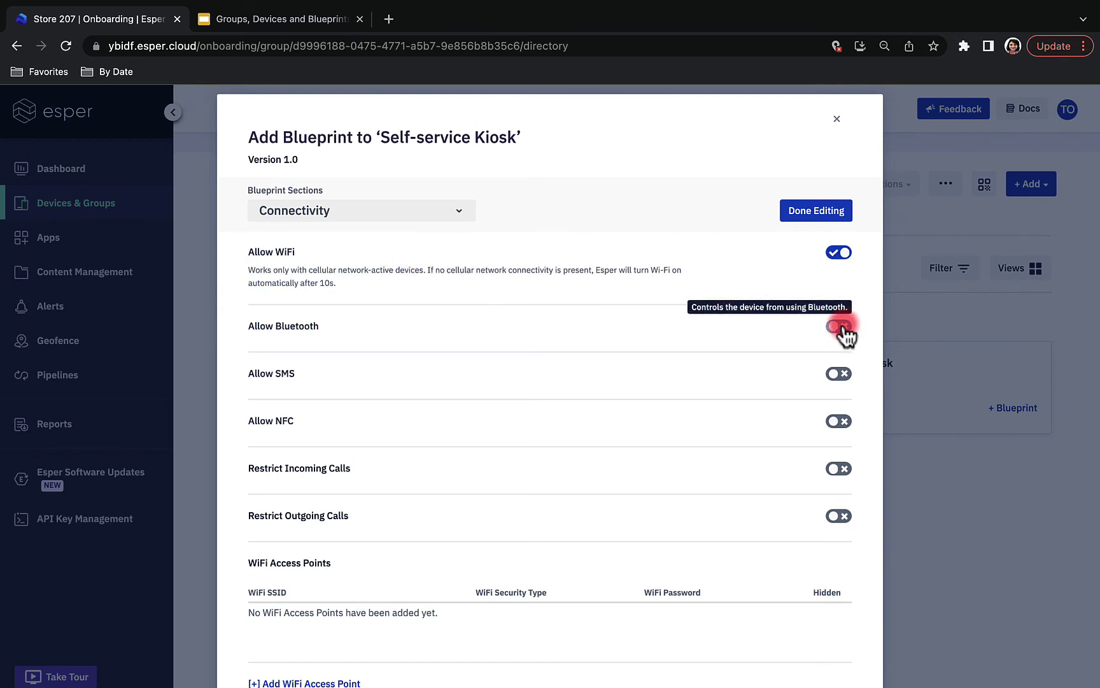
Step: In the blueprint's Device Security section, set the screen timeout to Never
left_click(459, 213)
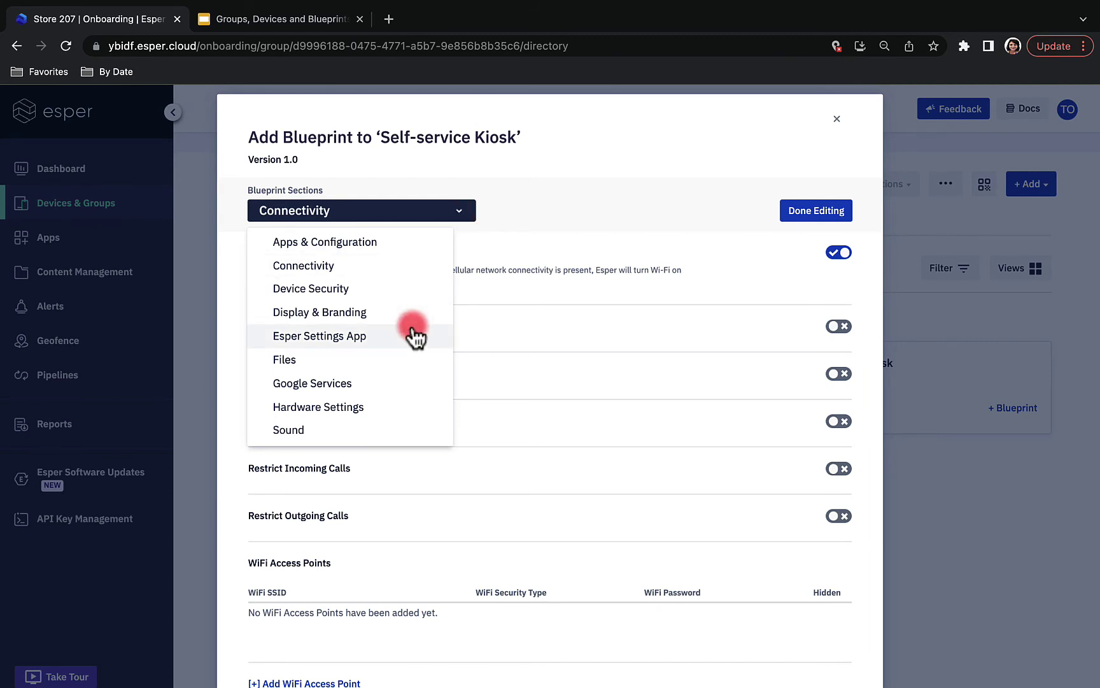
left_click(401, 290)
left_click(776, 434)
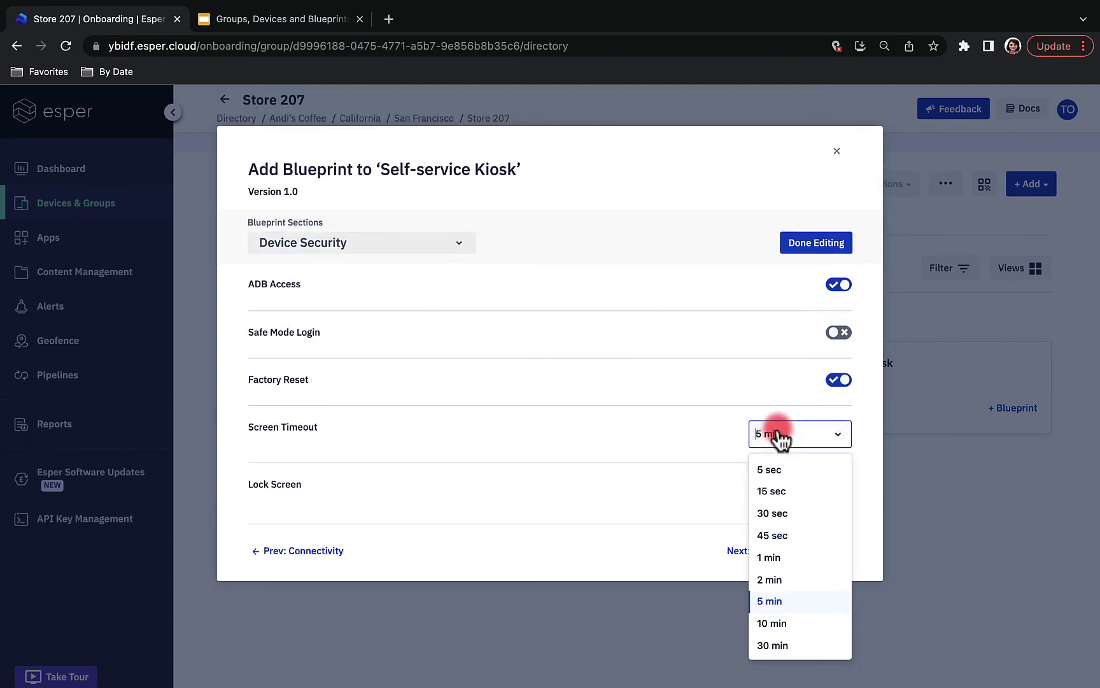
scroll(798, 599, "down", 2)
left_click(770, 643)
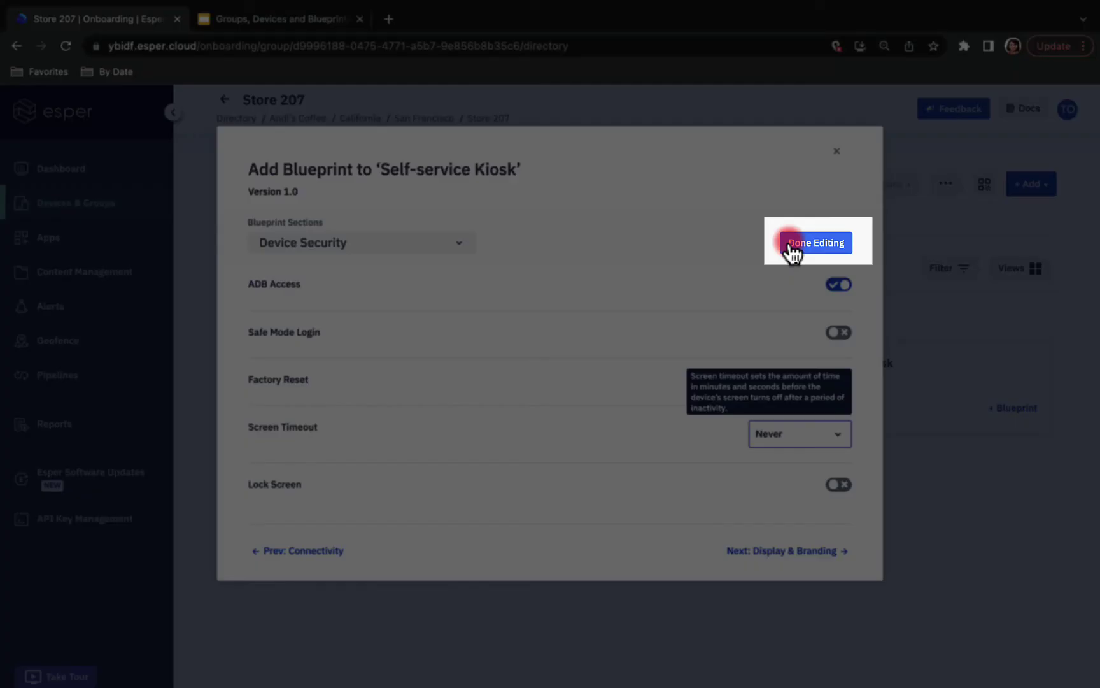
Step: Finish editing and save the Kiosk blueprint with the version comment "Kiosk initial config", closing the Test & Apply dialog without applying it
left_click(791, 245)
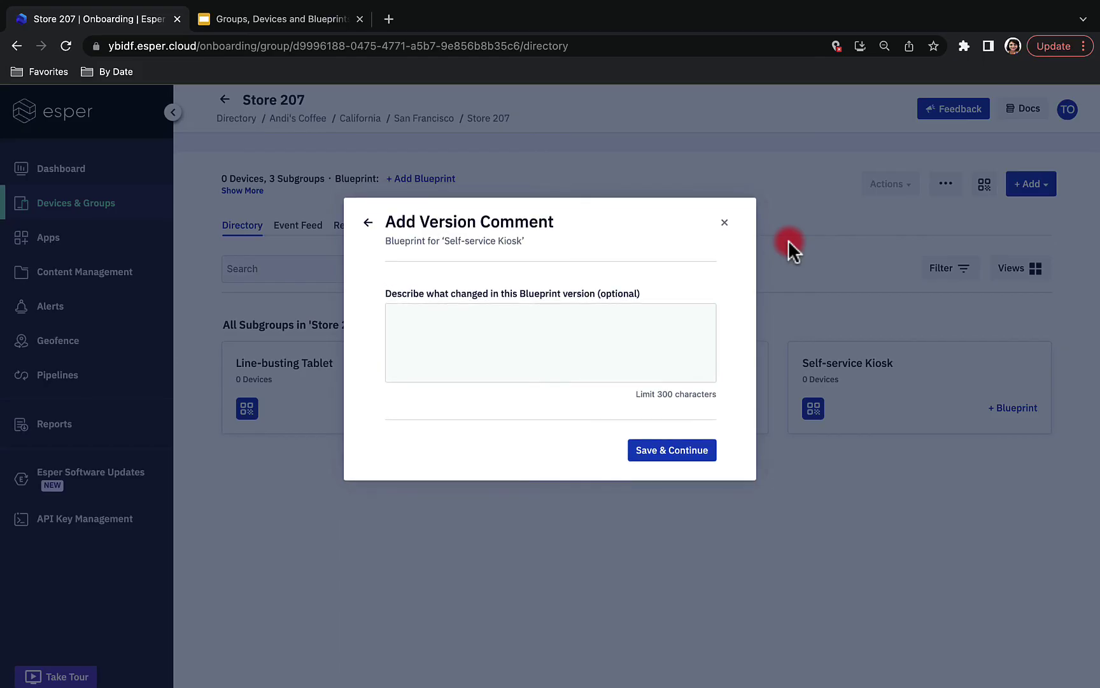
left_click(567, 334)
type("Kiosk")
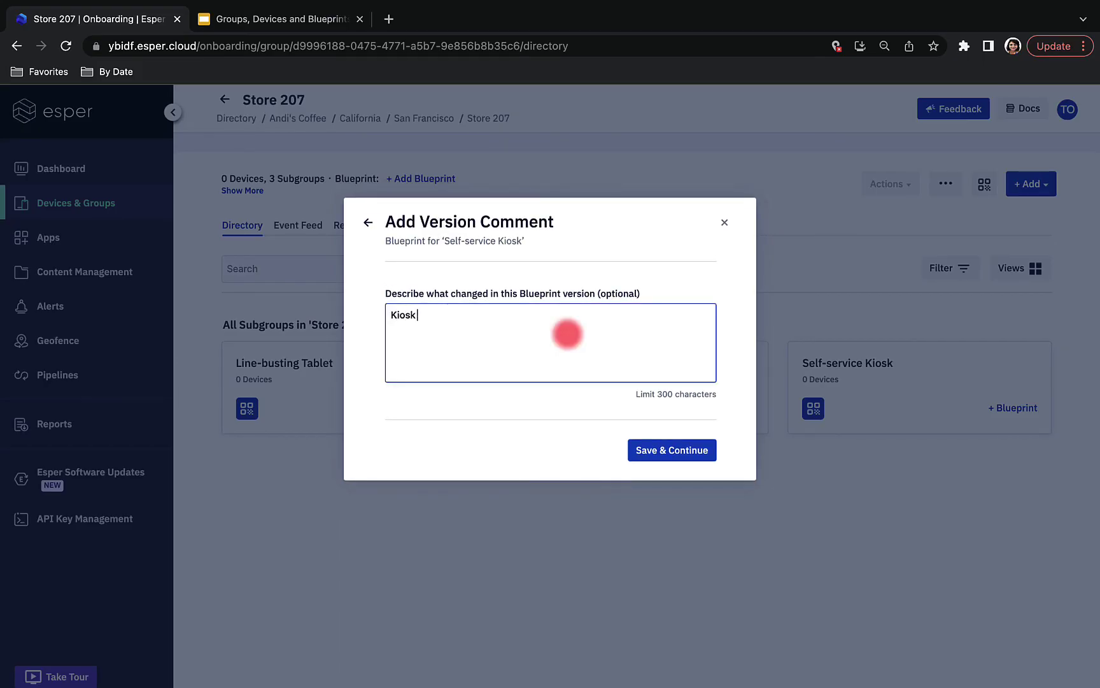
type(" initial config")
left_click(694, 452)
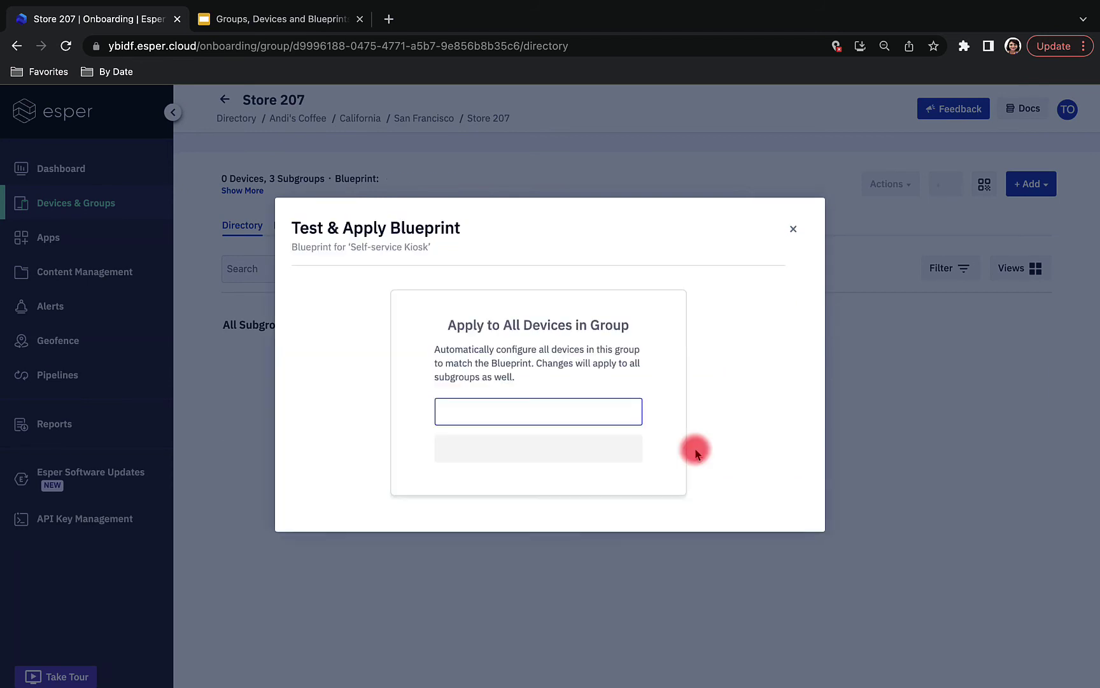
left_click(793, 229)
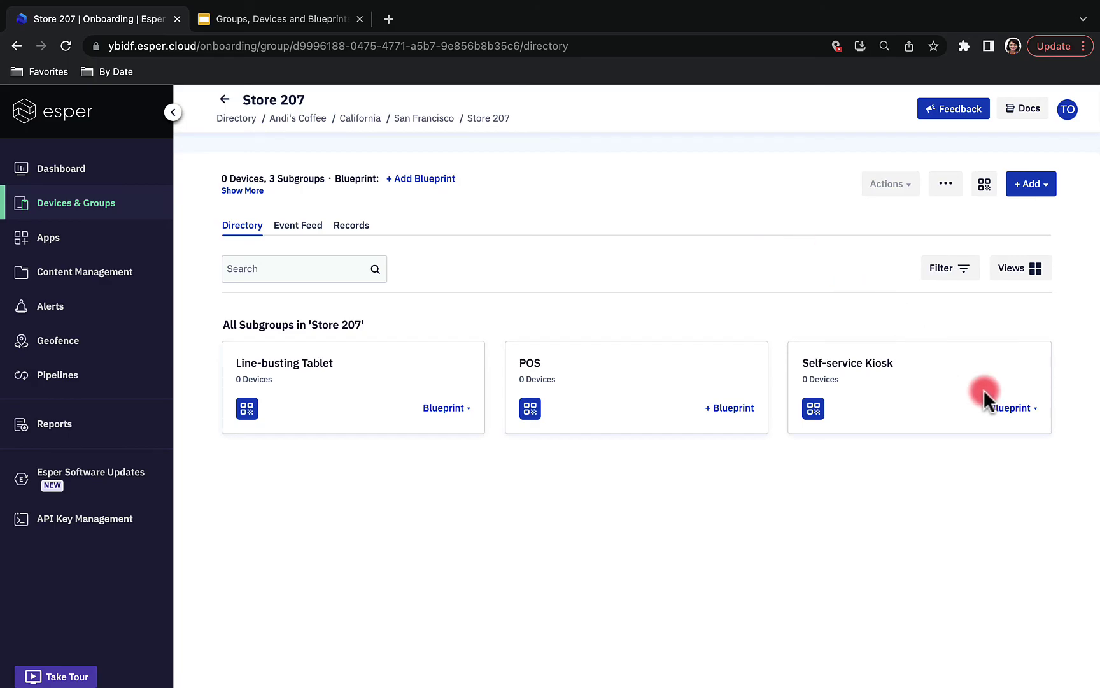
Step: Open the Self-service Kiosk subgroup and expand its details to view the blueprint hierarchy
left_click(1011, 408)
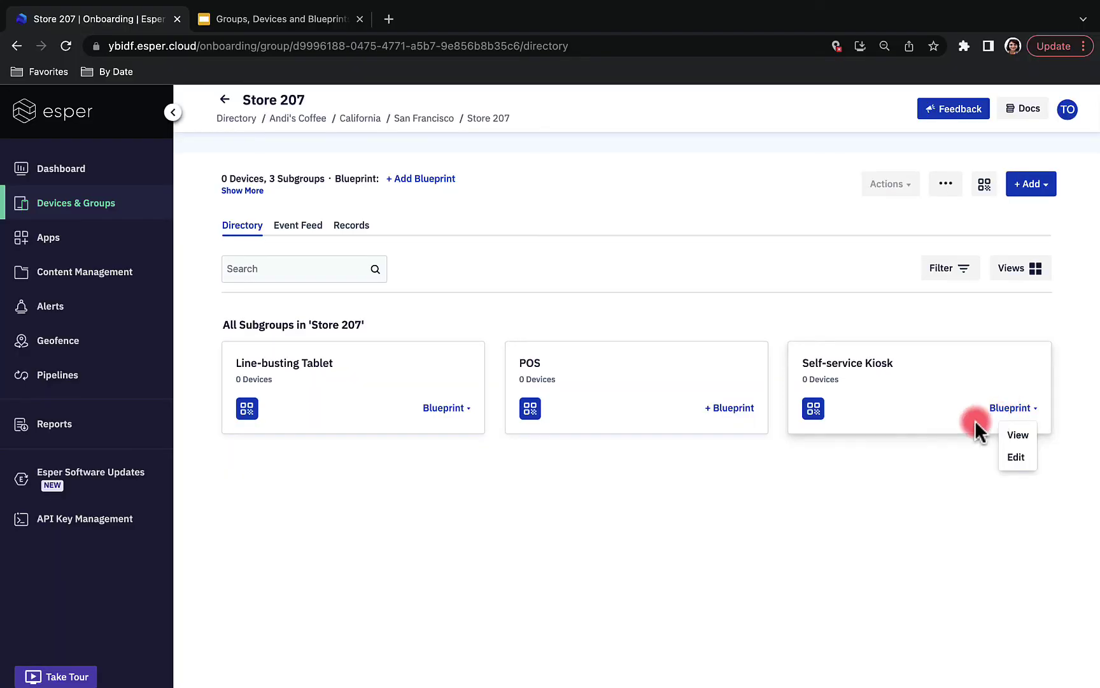
left_click(789, 484)
left_click(859, 364)
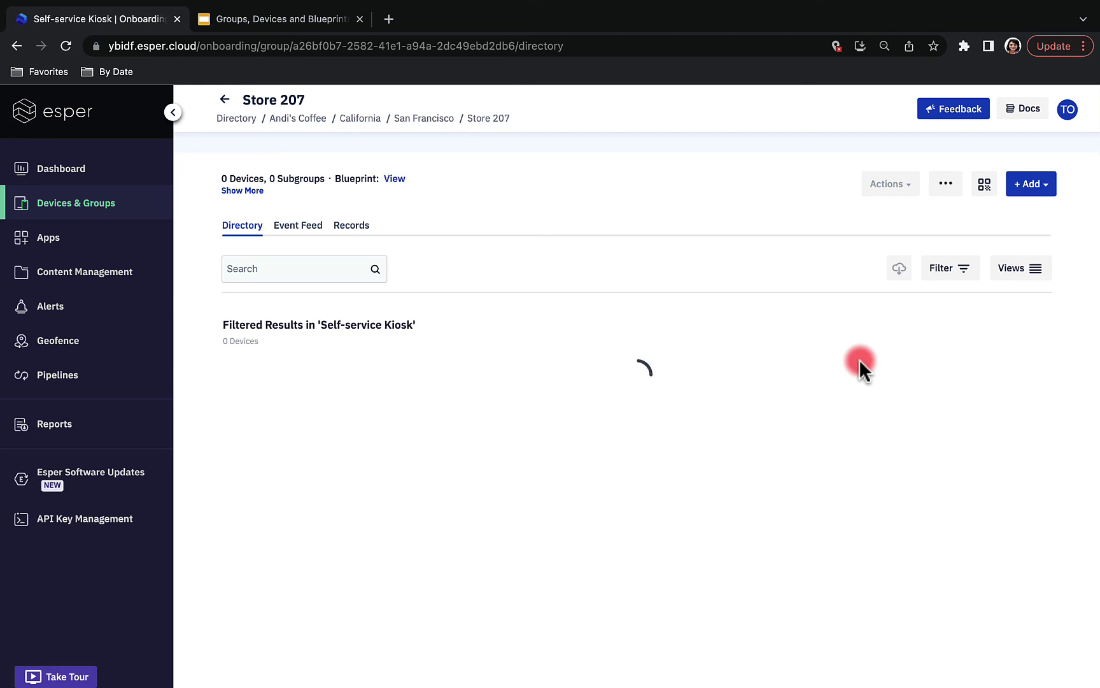
left_click(255, 191)
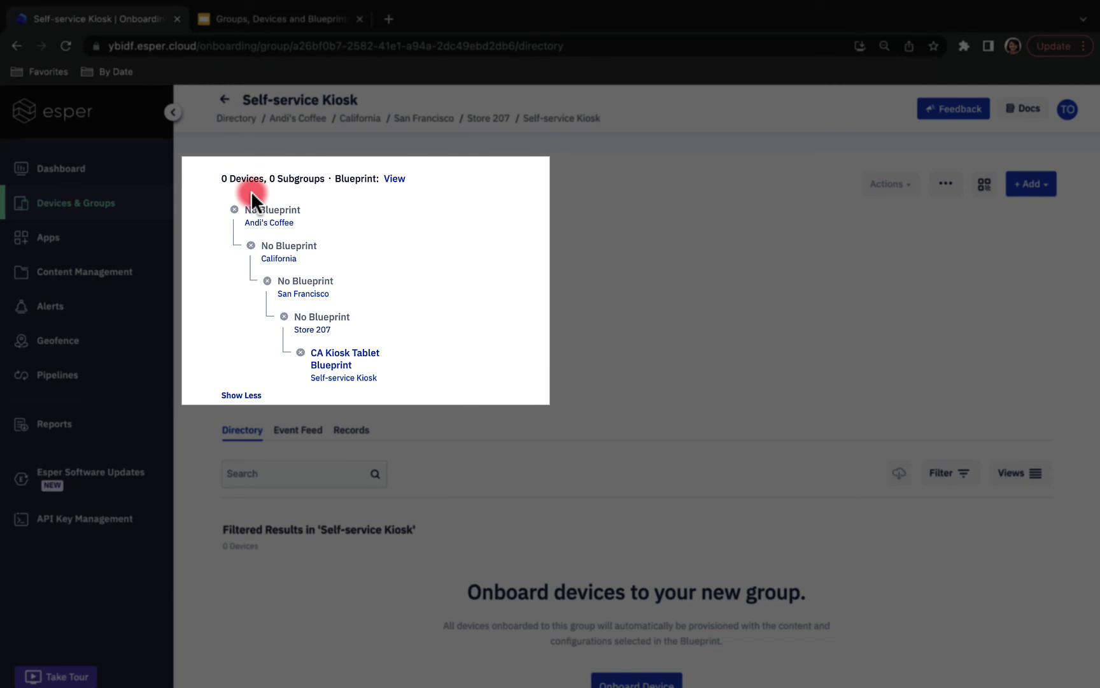
Step: Start onboarding a device to the Self-service Kiosk group and display its provisioning QR code
scroll(572, 532, "down", 3)
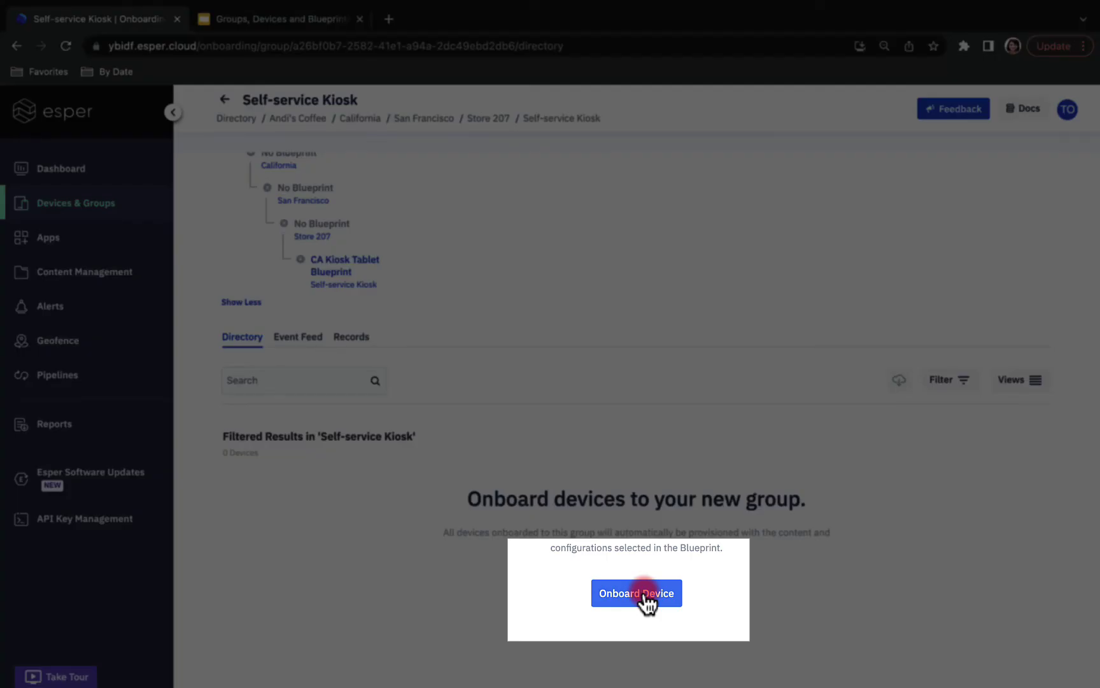
left_click(645, 595)
left_click(1034, 186)
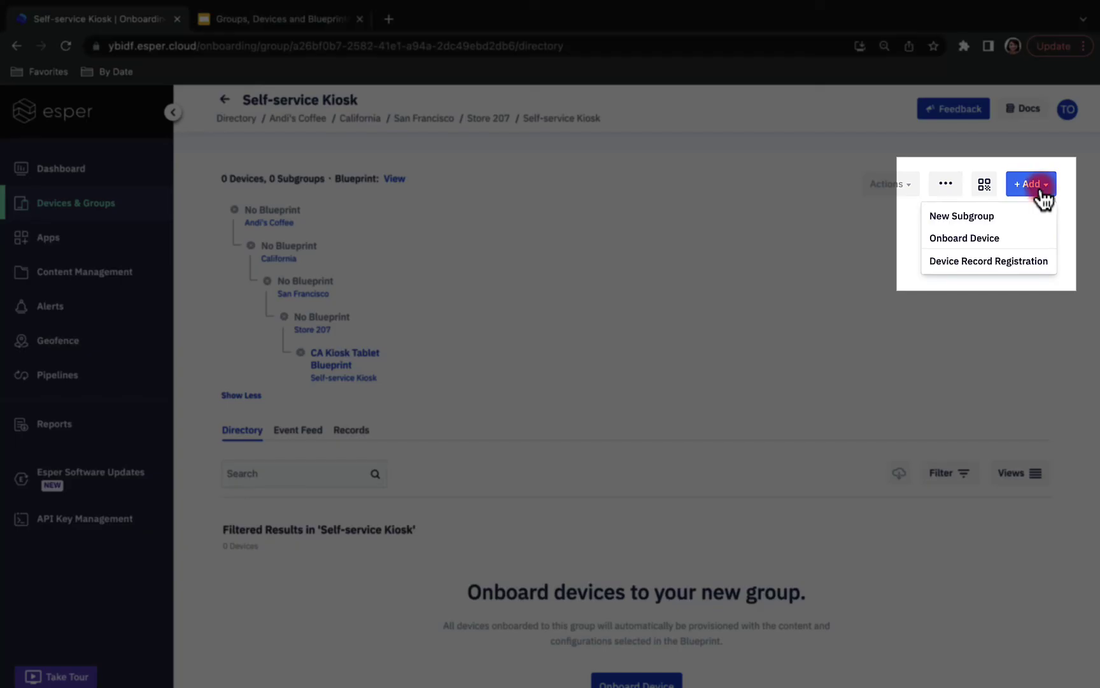
left_click(989, 239)
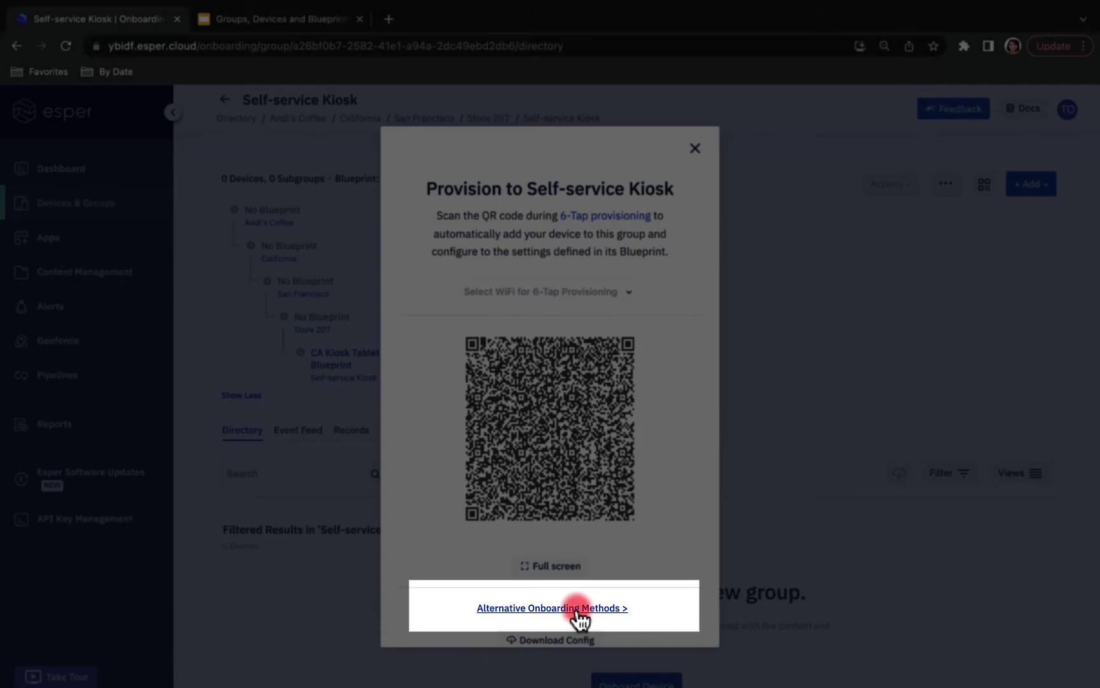
Step: Review the alternative onboarding methods, open the help on choosing one, and close the provisioning dialog
left_click(576, 608)
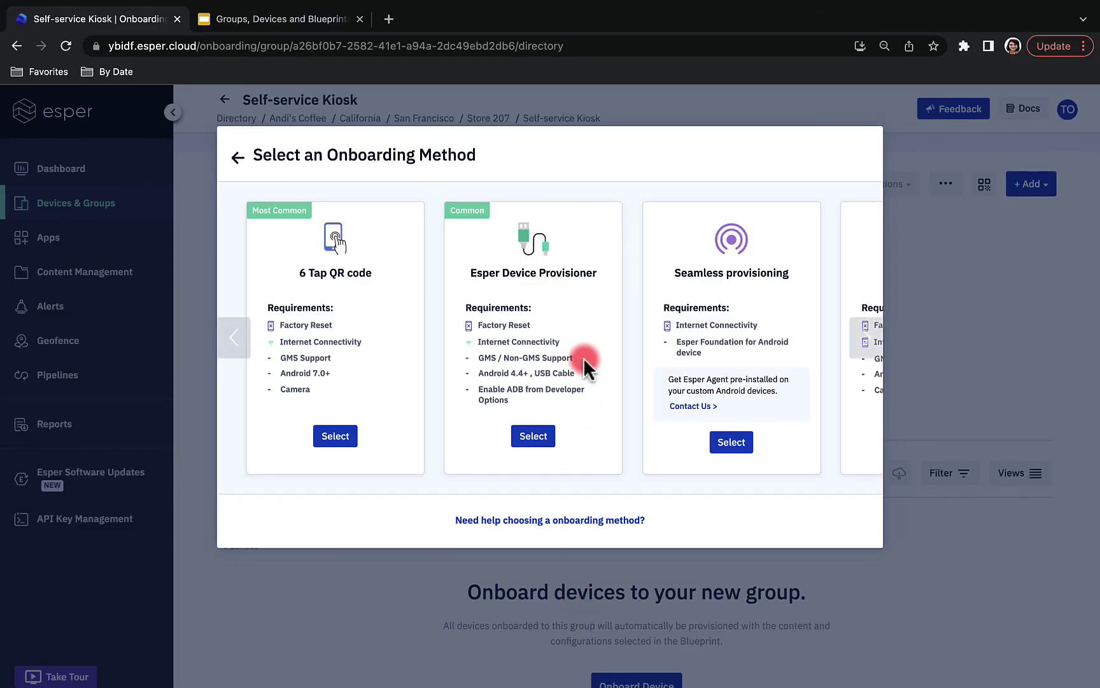
scroll(584, 357, "right", 3)
scroll(584, 358, "right", 5)
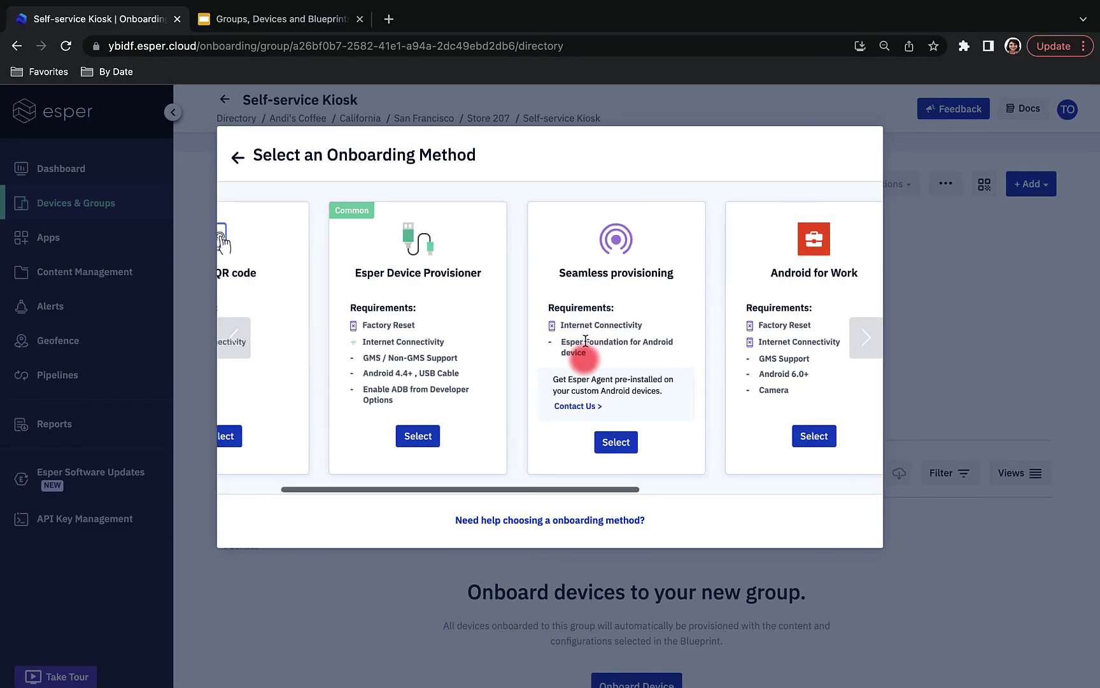
scroll(586, 343, "right", 3)
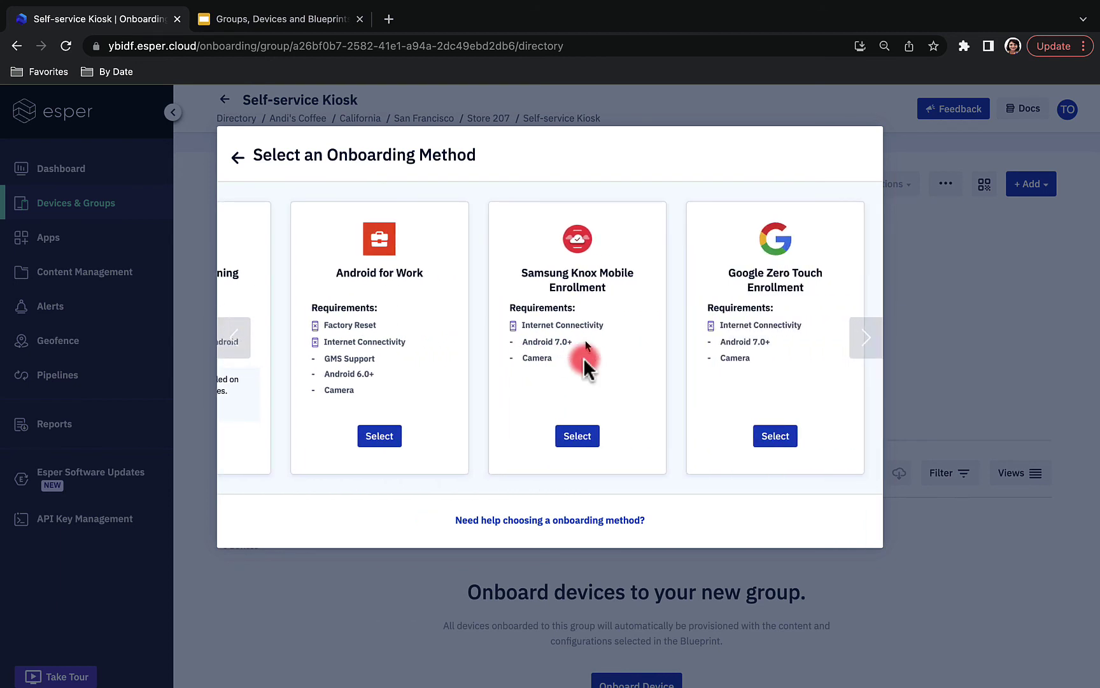
left_click(570, 520)
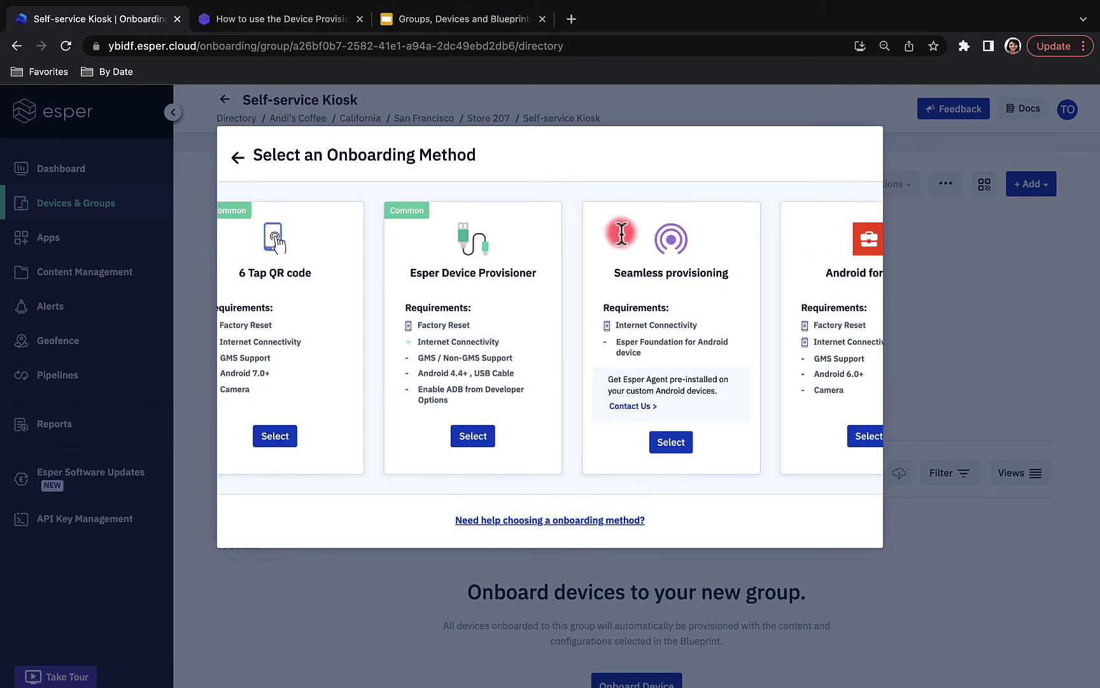
left_click(239, 159)
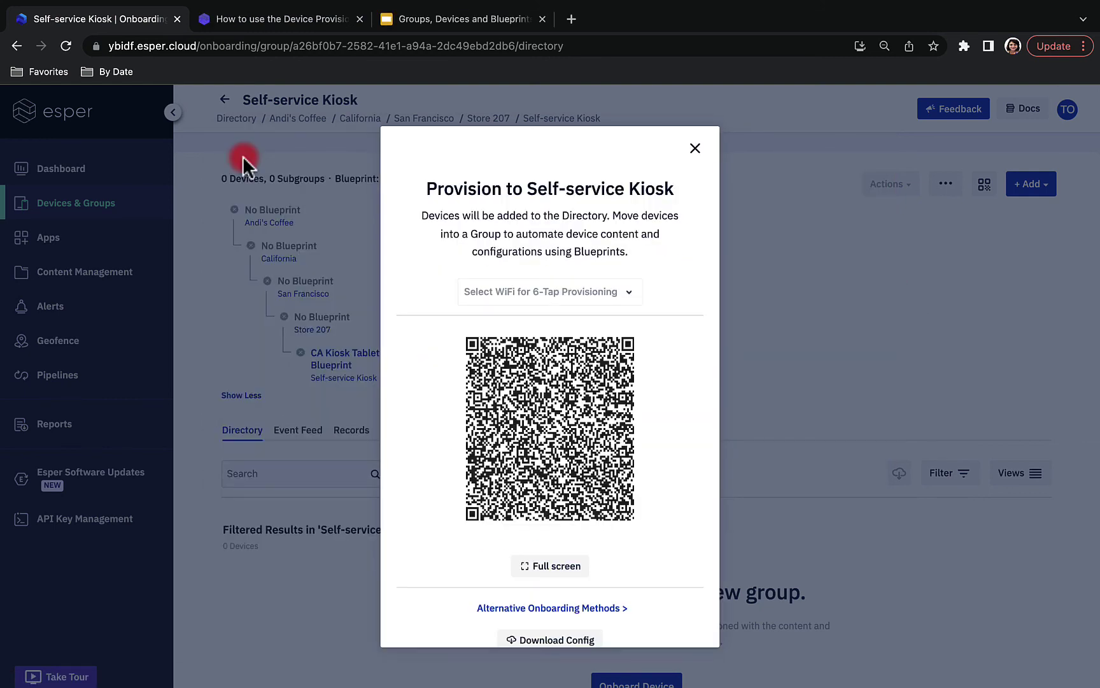
left_click(695, 149)
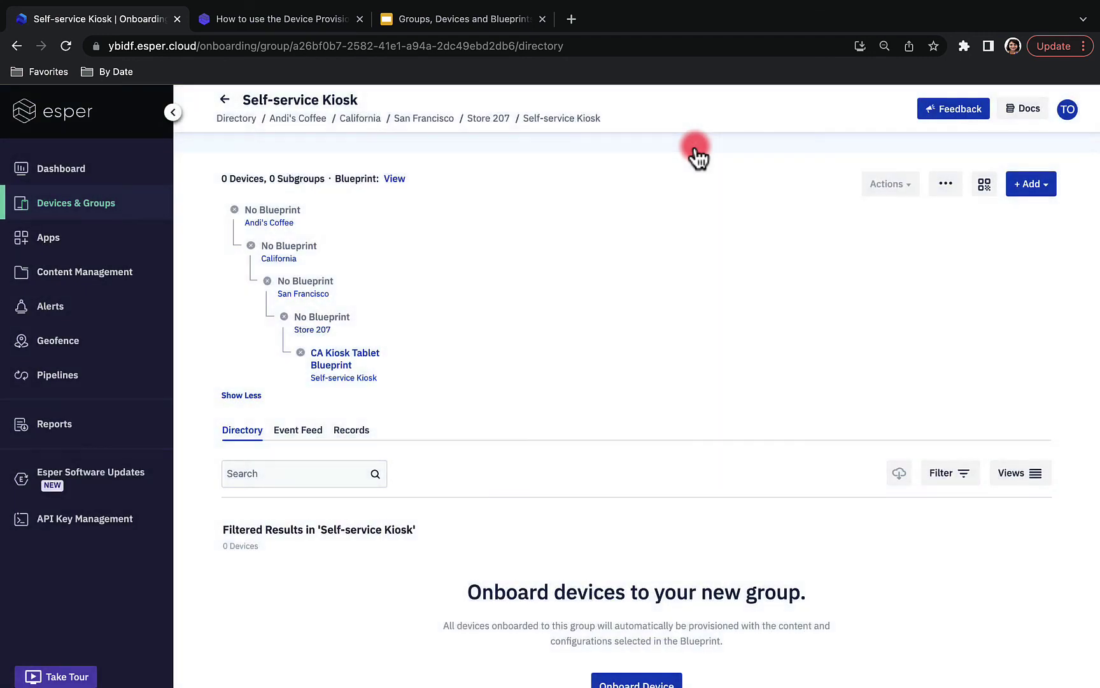
Step: Return to the top-level device directory and open the Lenovo TB-7306F device in the Andi's HQ group
left_click(17, 253)
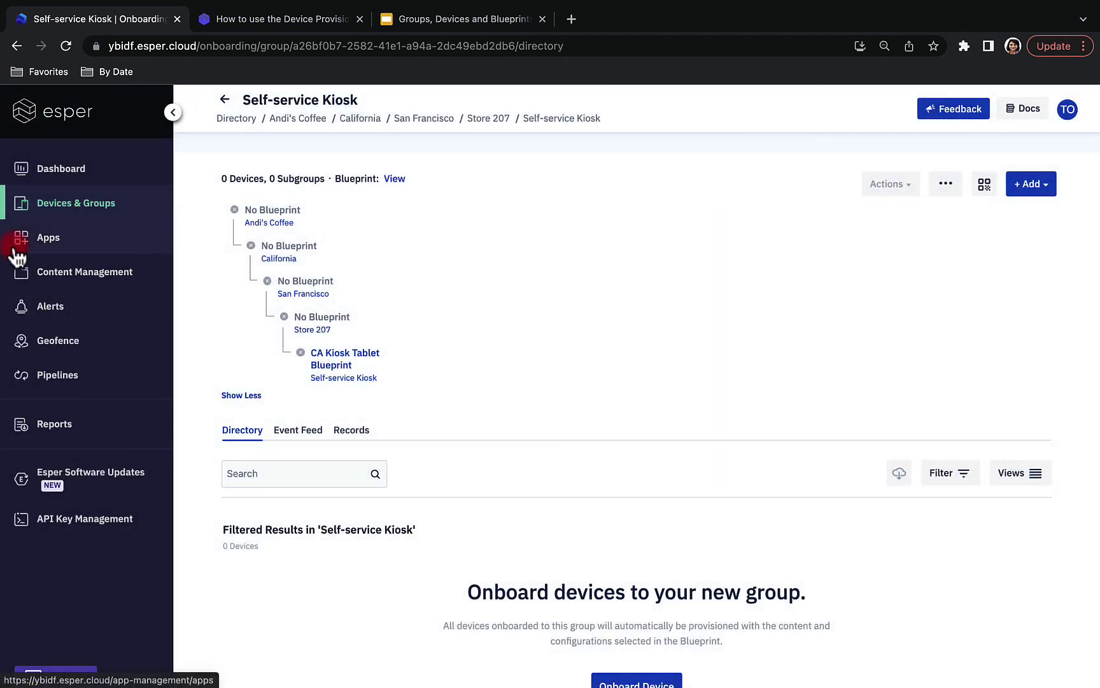
left_click(75, 203)
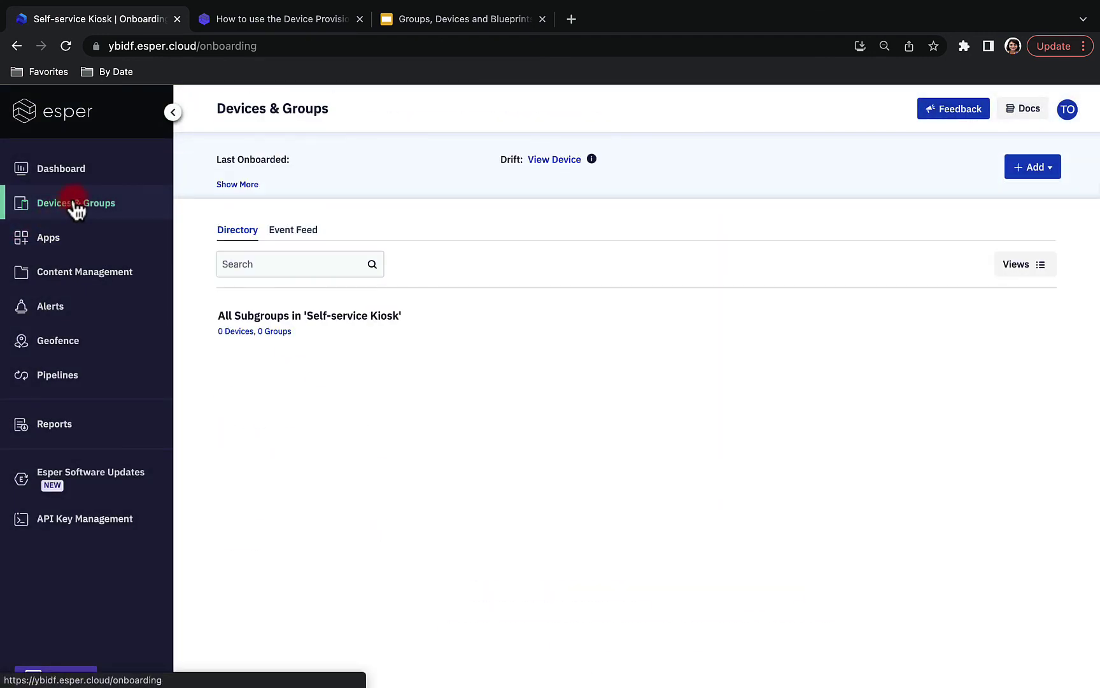
left_click(278, 509)
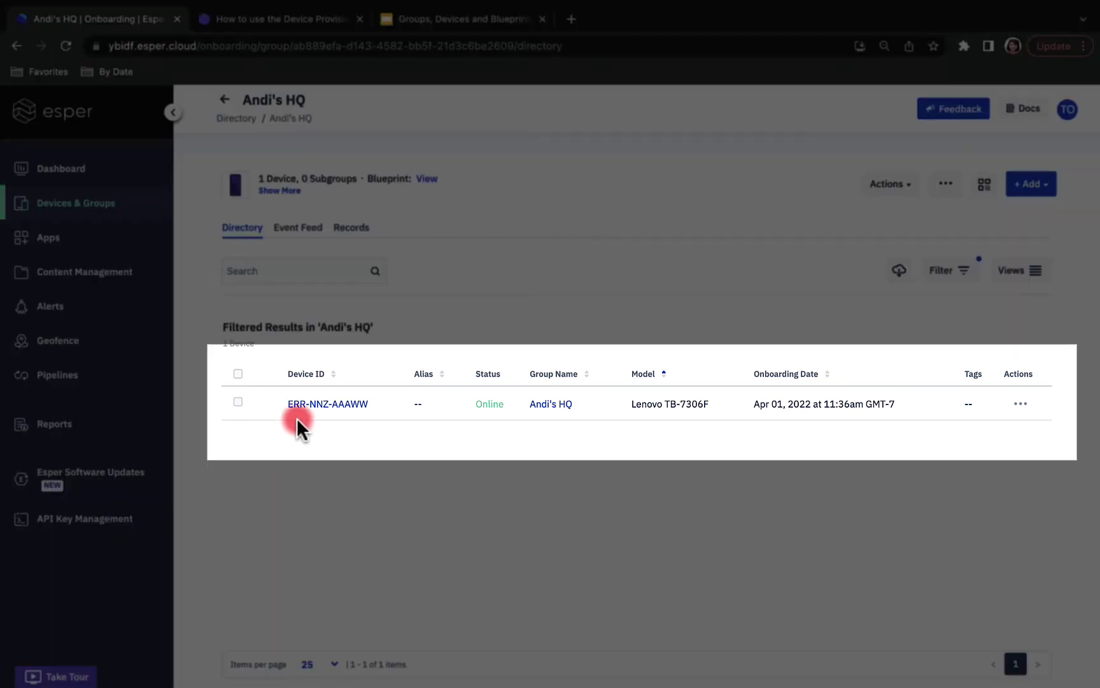
left_click(300, 403)
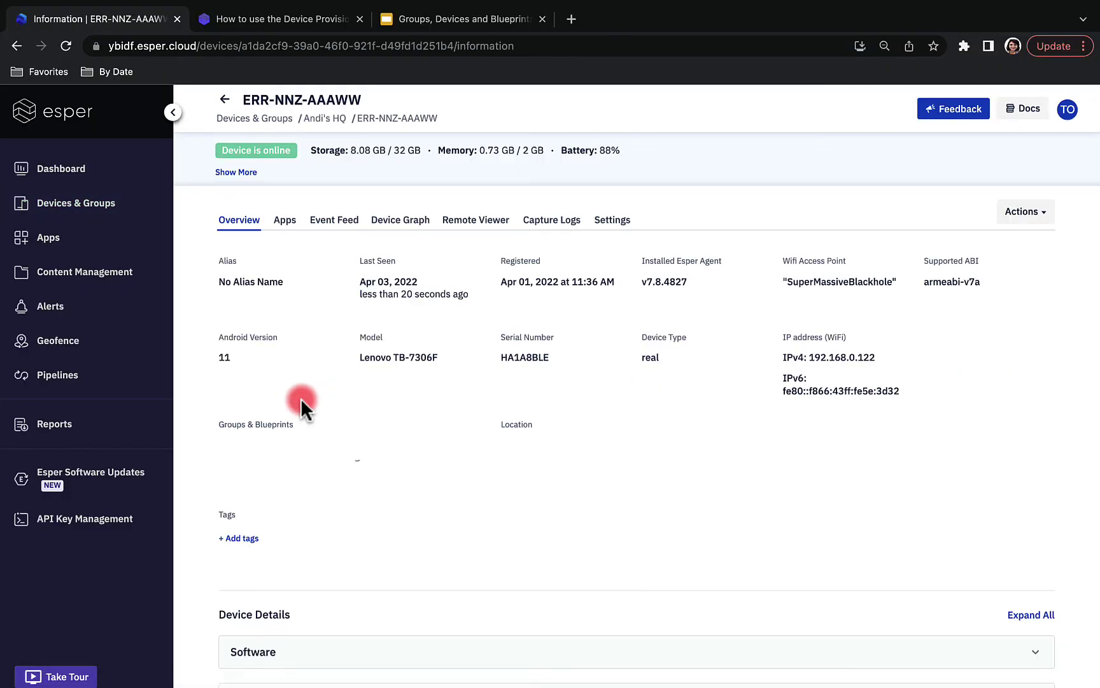
Step: Start a Remote Viewer session for the device and examine its live home screen
left_click(474, 220)
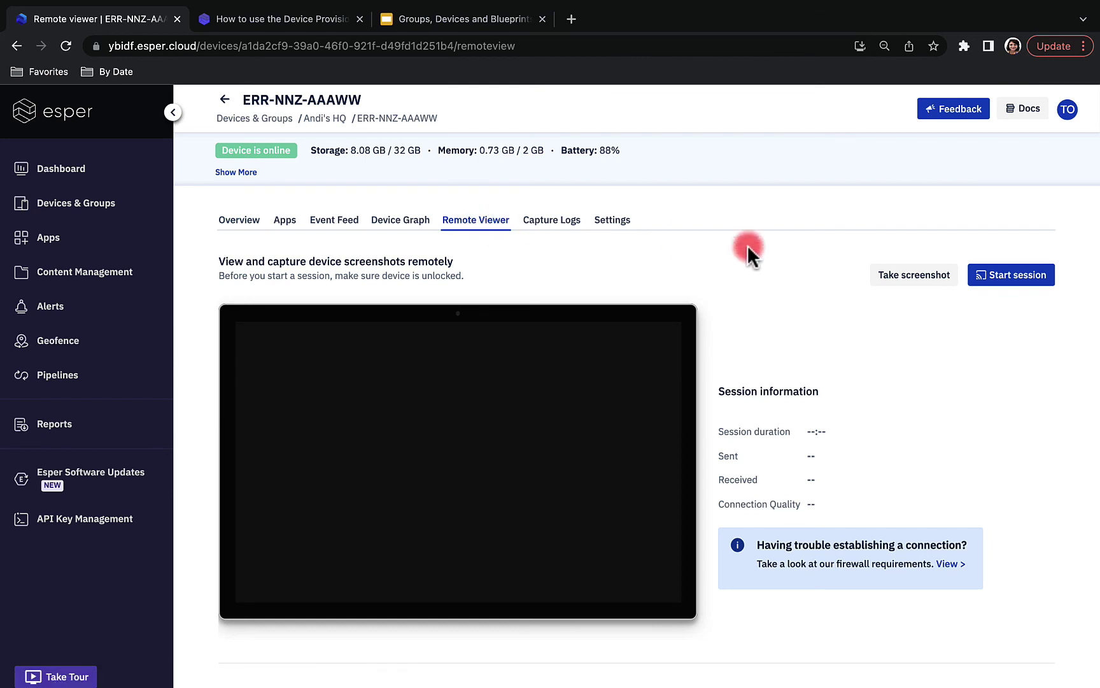
left_click(978, 274)
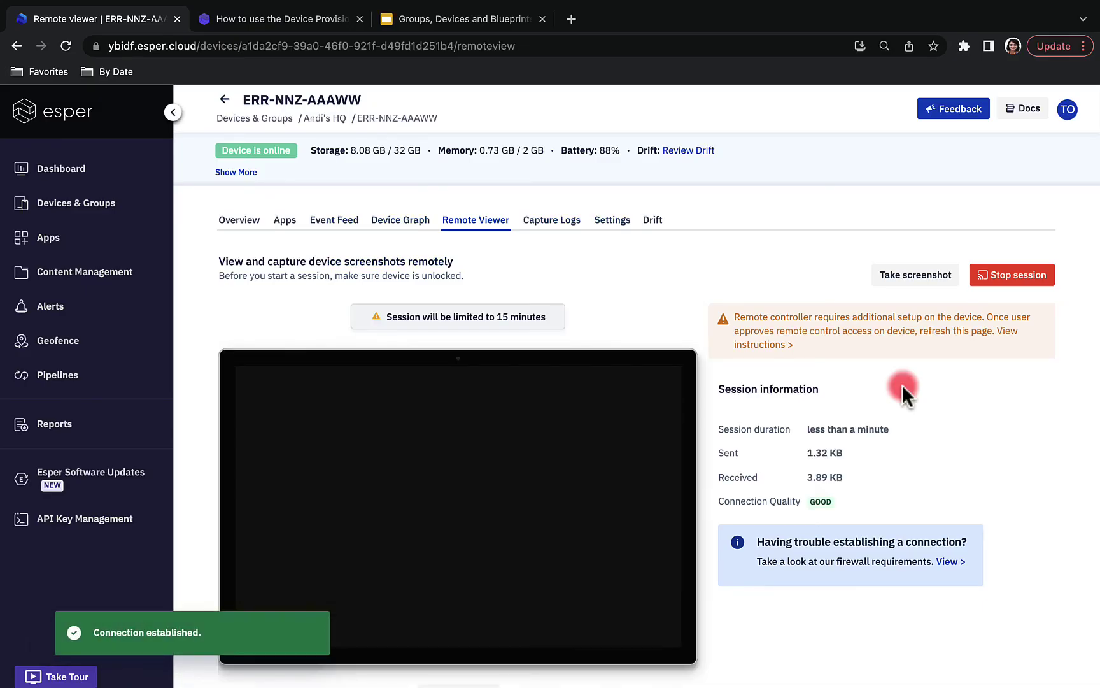
scroll(902, 383, "down", 2)
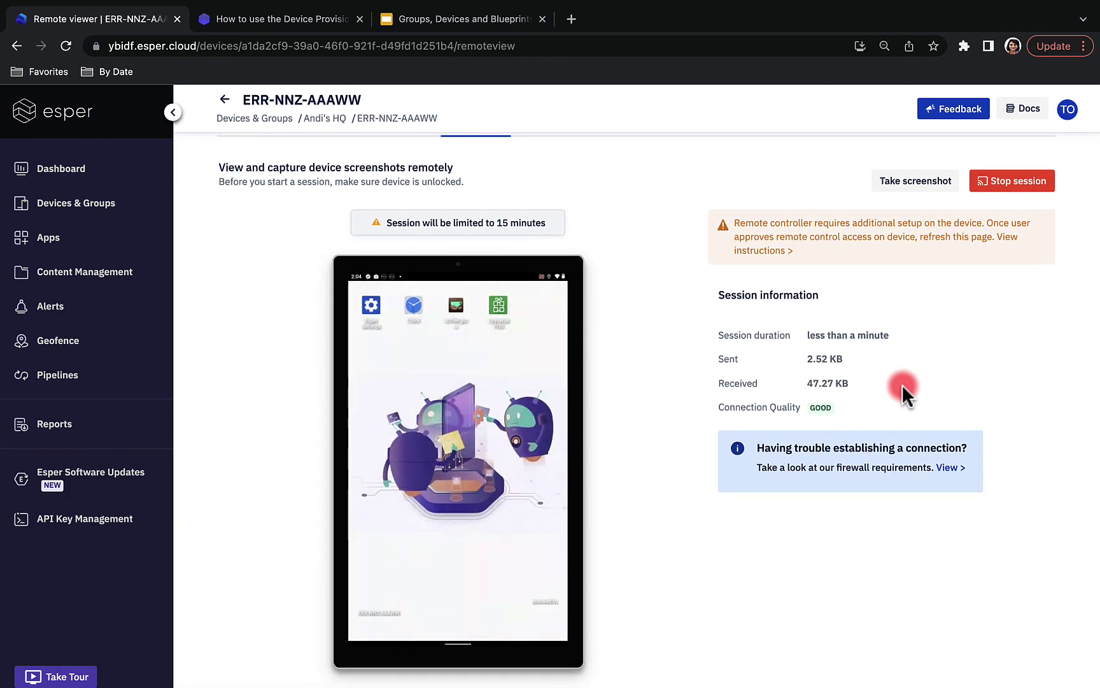
scroll(902, 384, "up", 3)
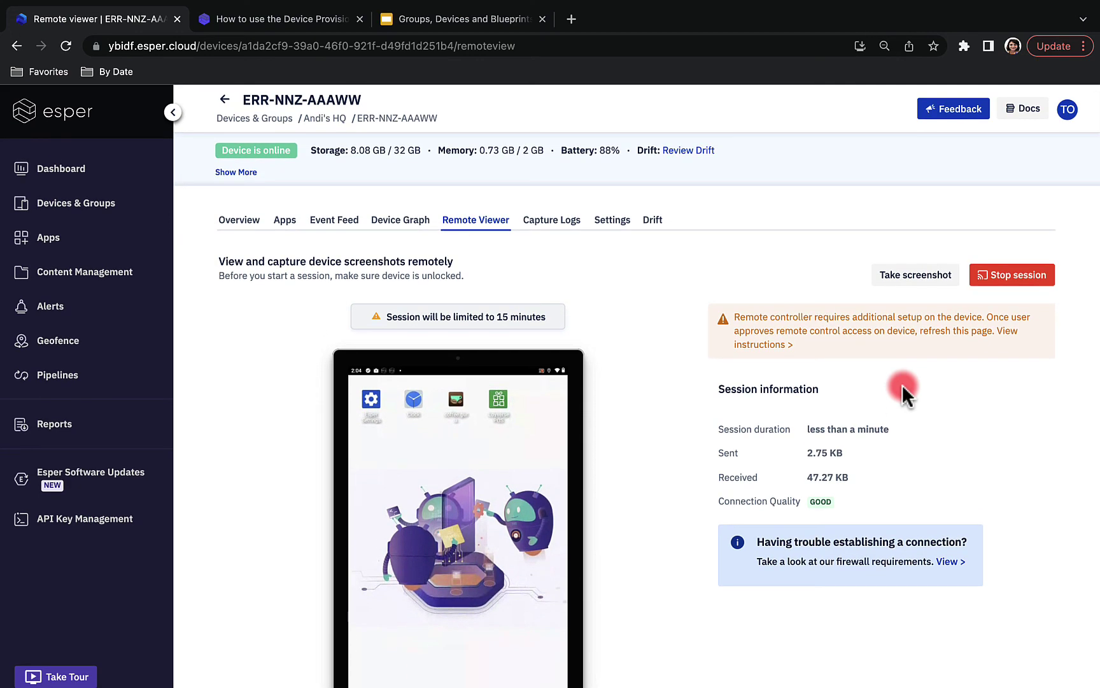
Step: Return to the Lenovo device's overview and move the device to the Self-service Kiosk group of Store 207, confirming the irreversible change
left_click(239, 216)
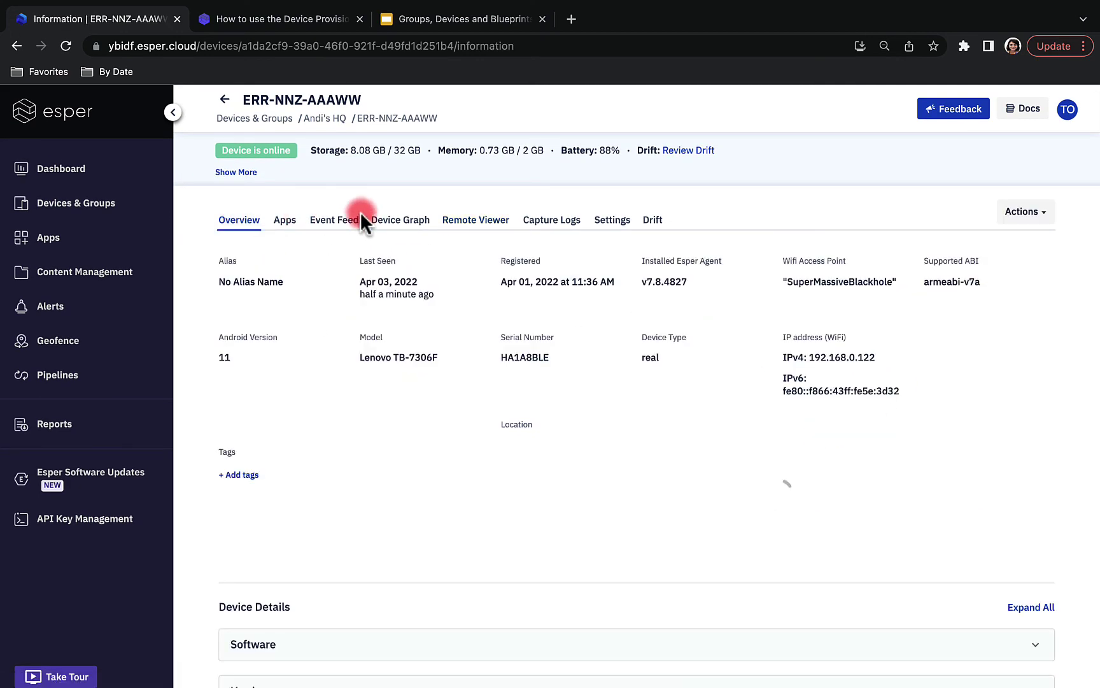
left_click(1022, 212)
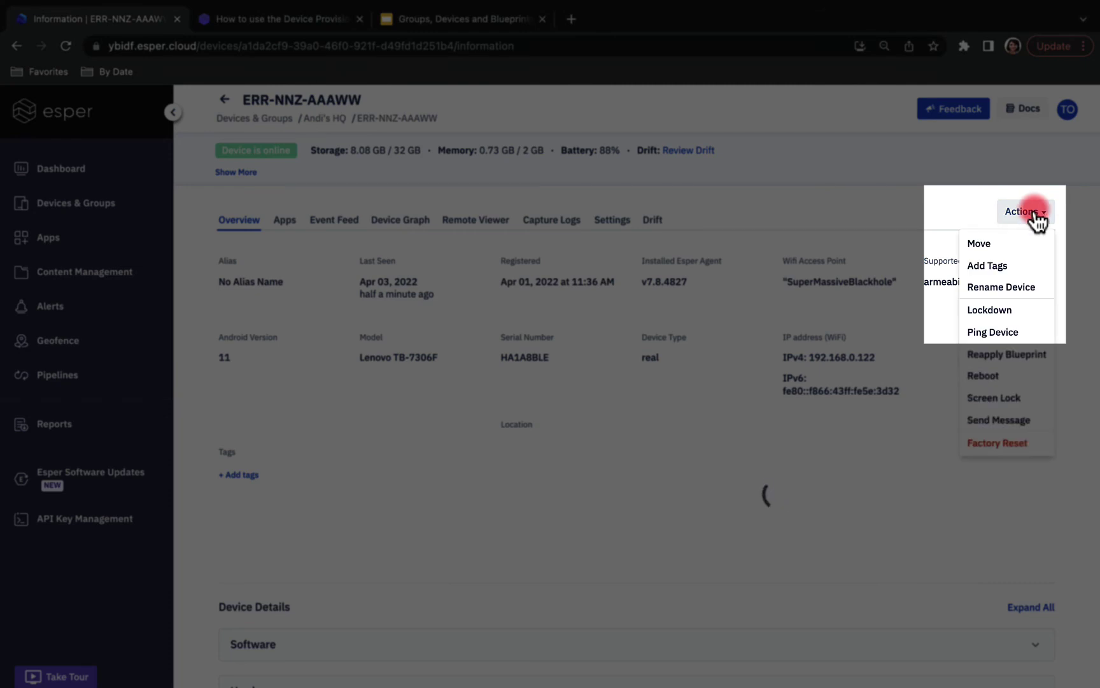
left_click(984, 244)
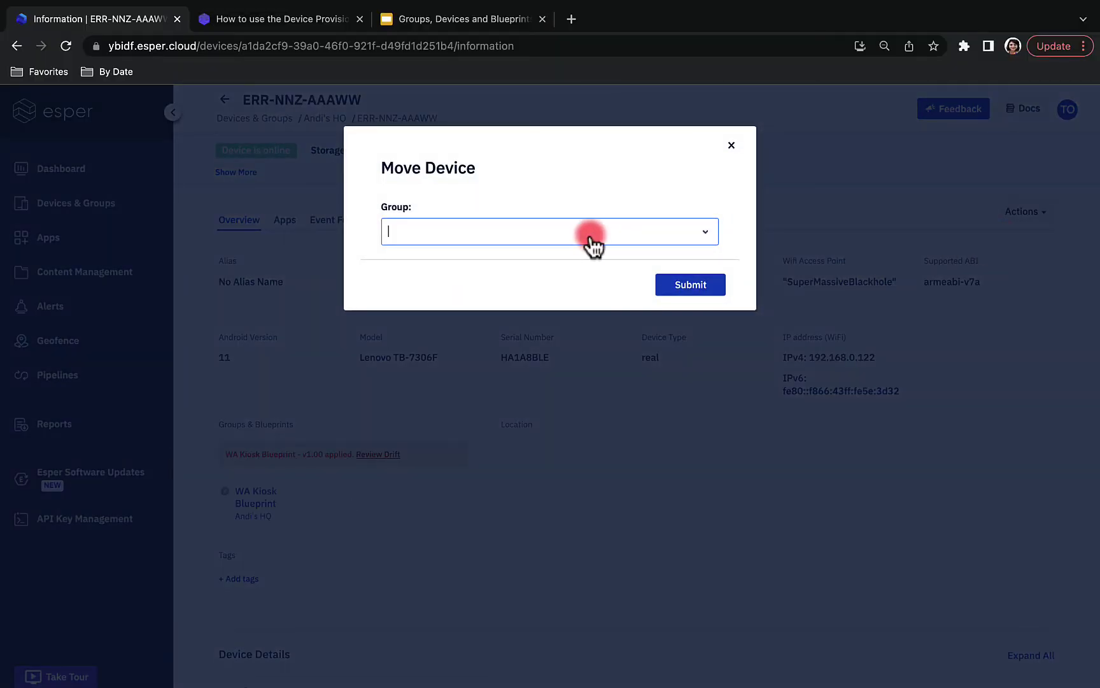
left_click(591, 235)
scroll(536, 328, "down", 4)
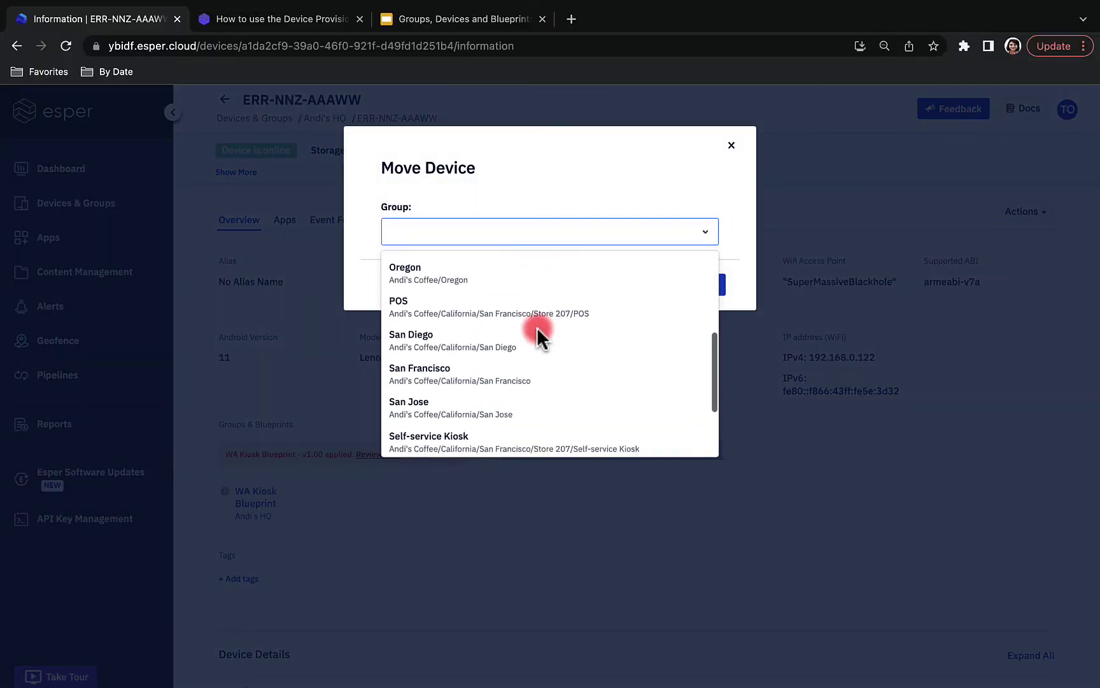
scroll(536, 327, "down", 3)
left_click(536, 331)
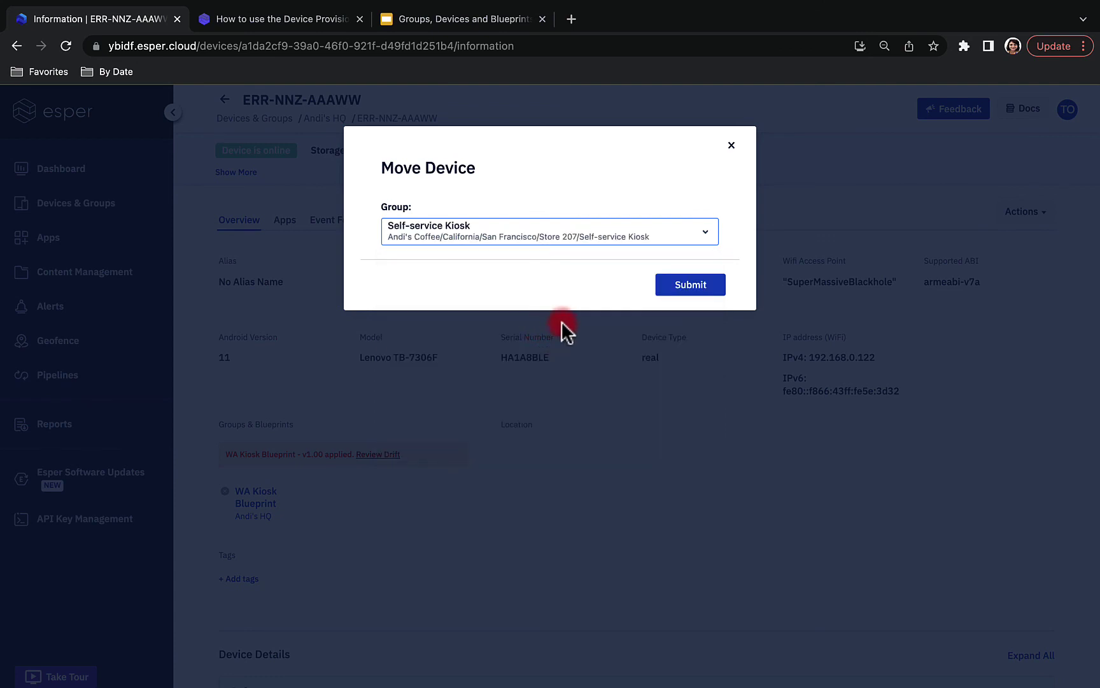
left_click(692, 287)
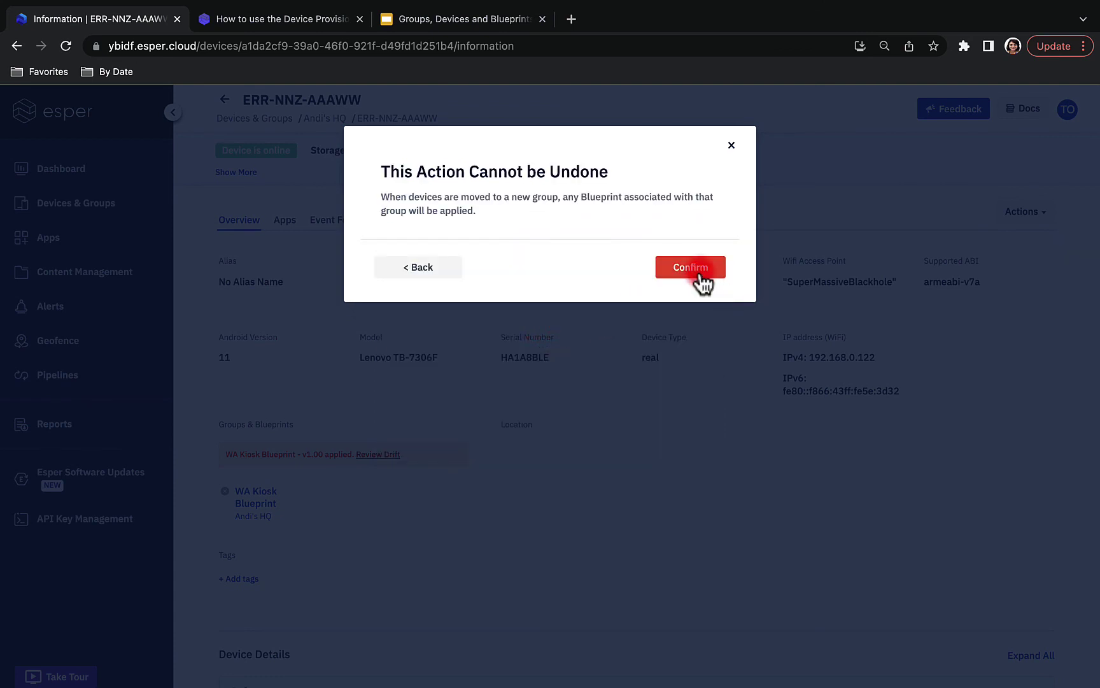
left_click(699, 270)
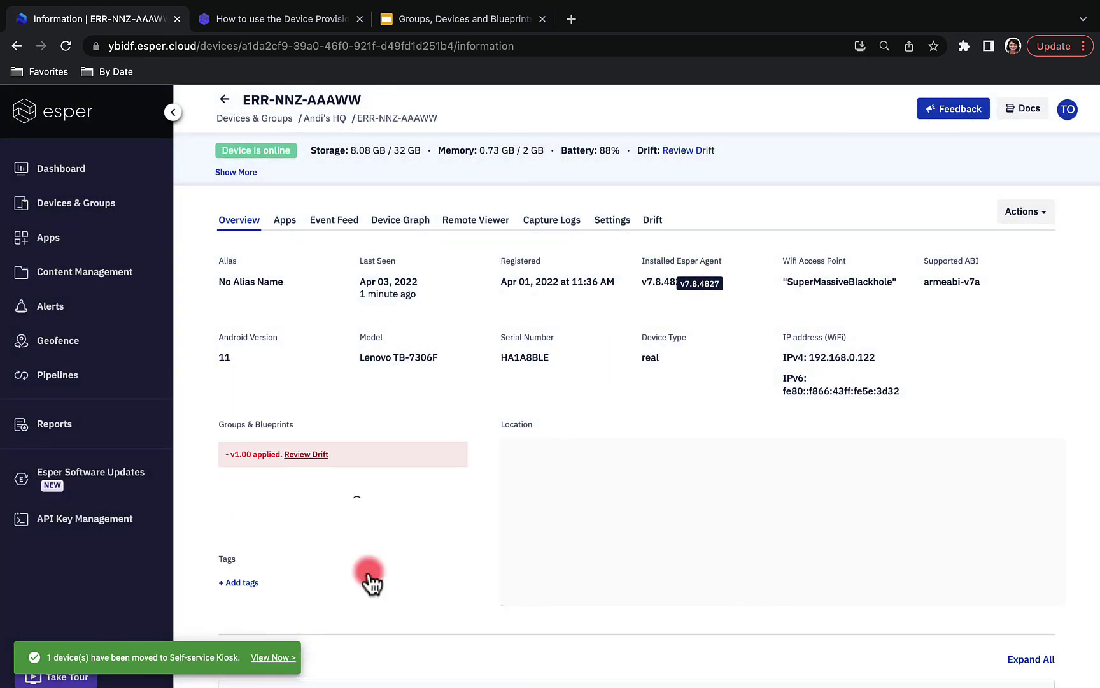
Step: View the Self-service Kiosk group's directory, open the moved Lenovo TB-7306F device, and show its Remote Viewer
left_click(274, 657)
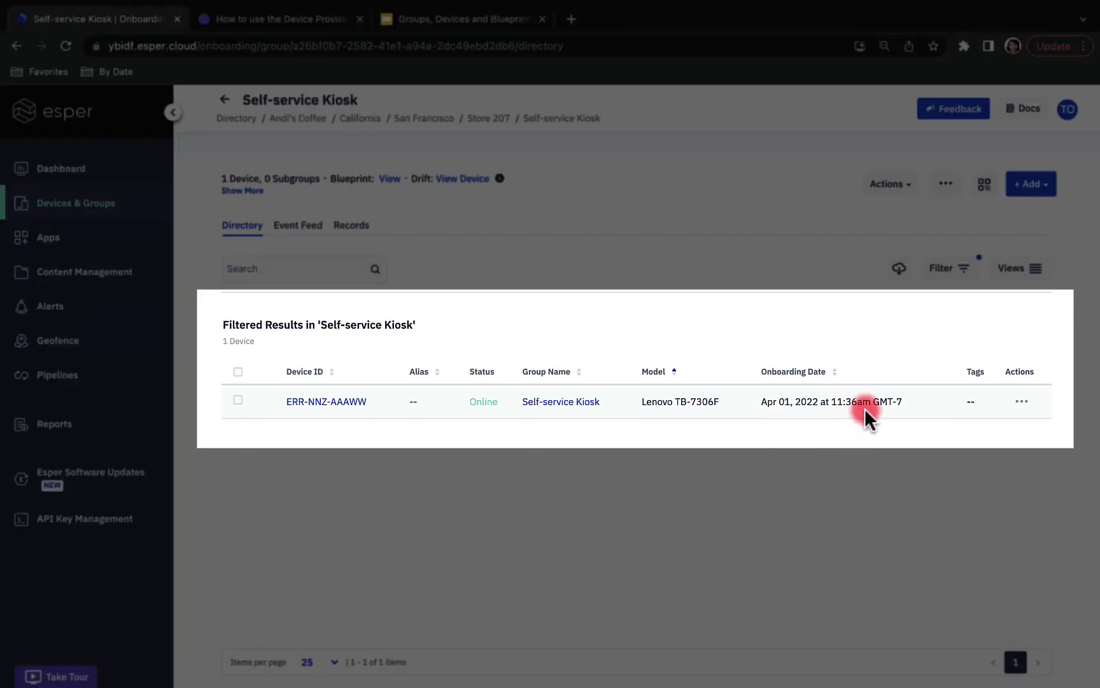
left_click(328, 402)
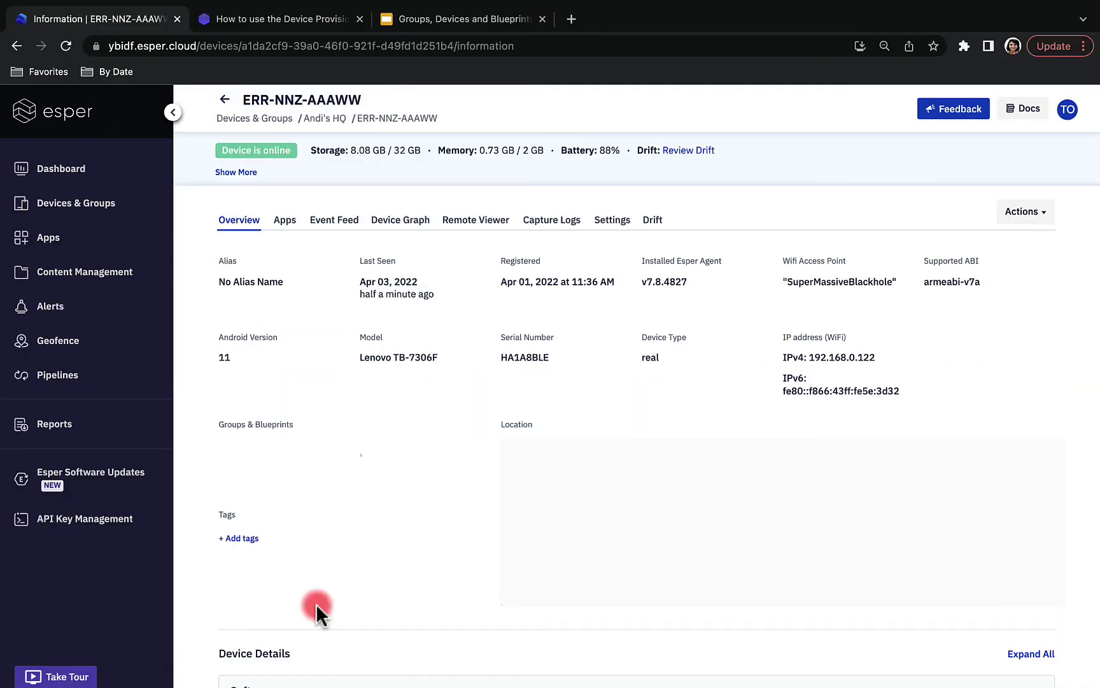
left_click(475, 220)
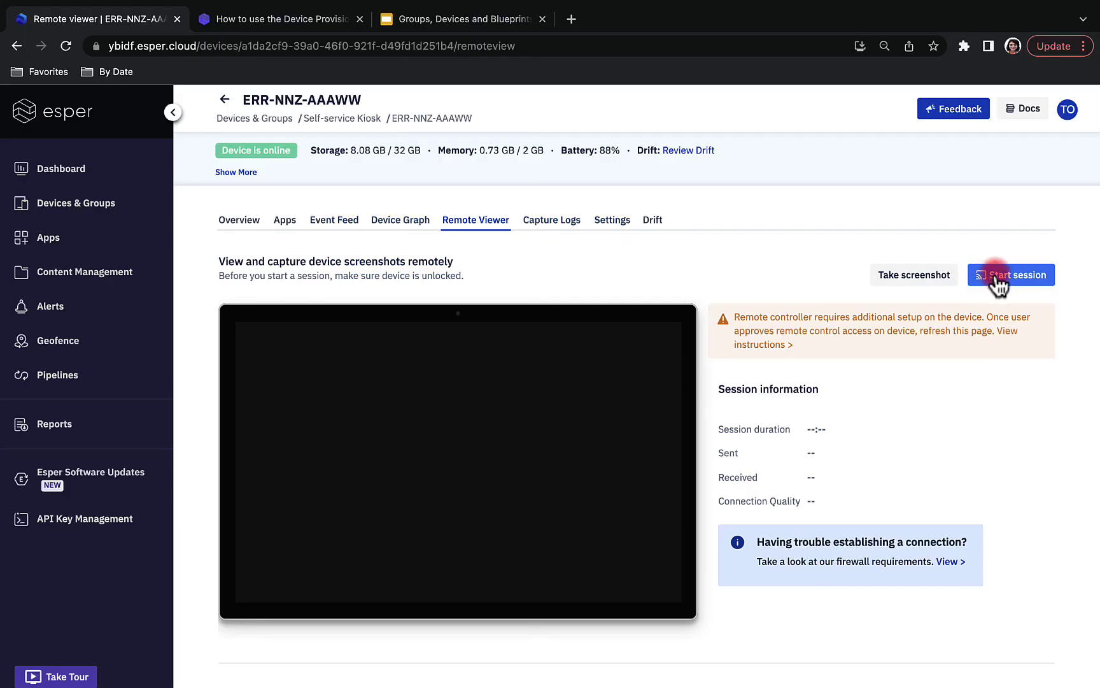
Step: Start a remote viewing session, examine the device's full live screen in its new group, and stop the session
left_click(997, 275)
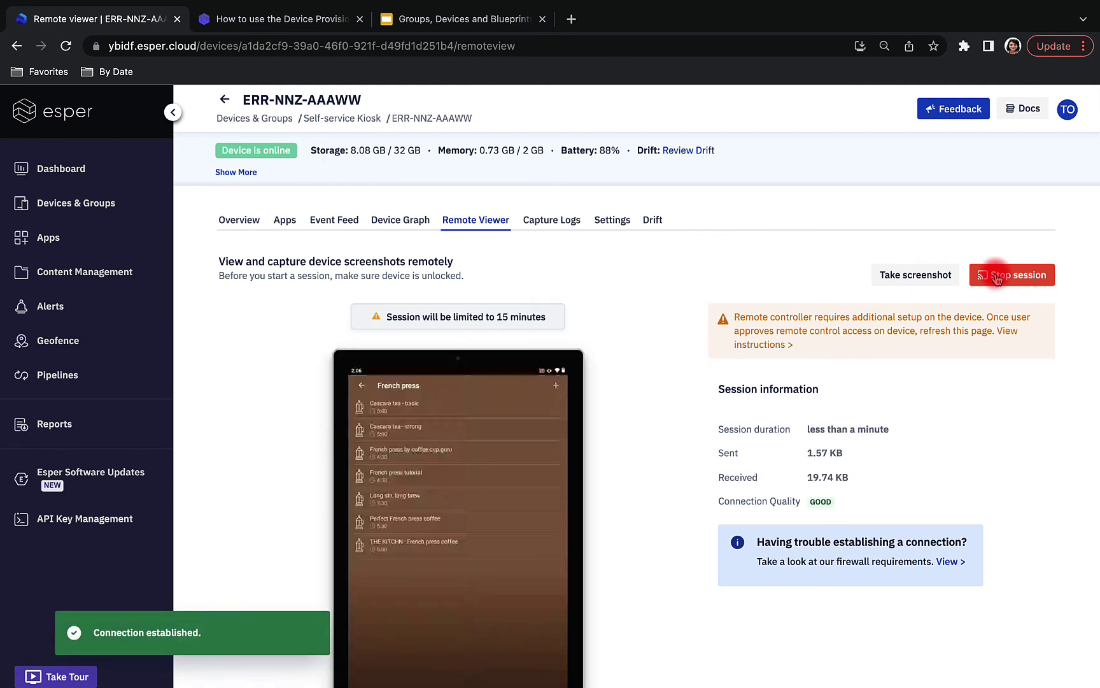
scroll(660, 533, "down", 1)
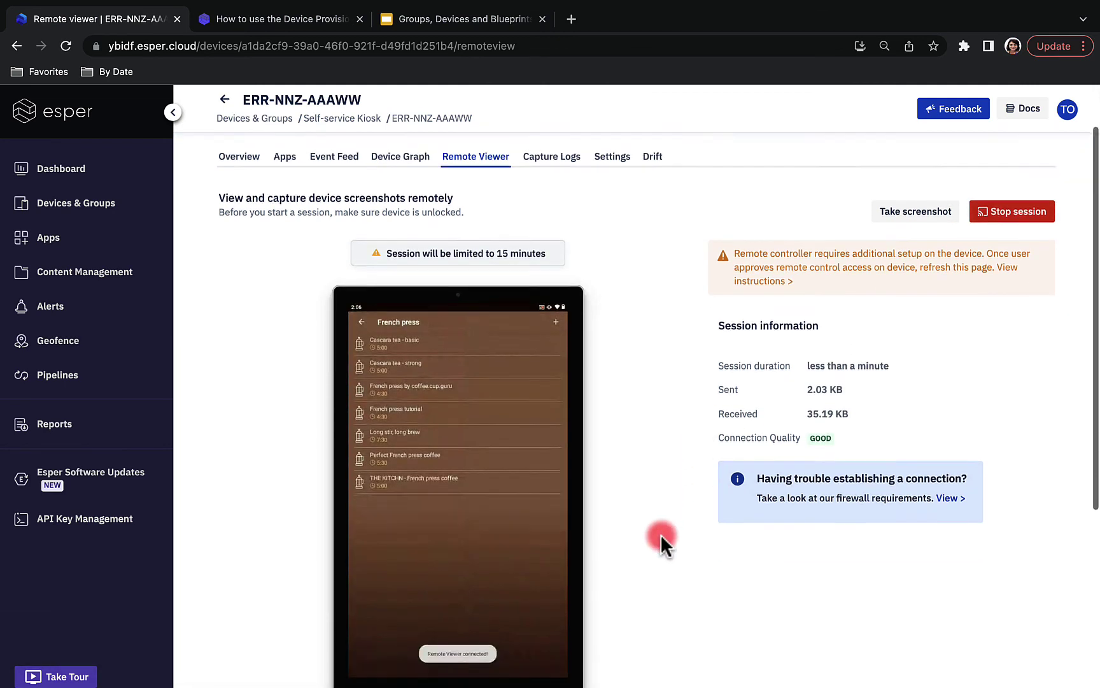
scroll(661, 535, "down", 1)
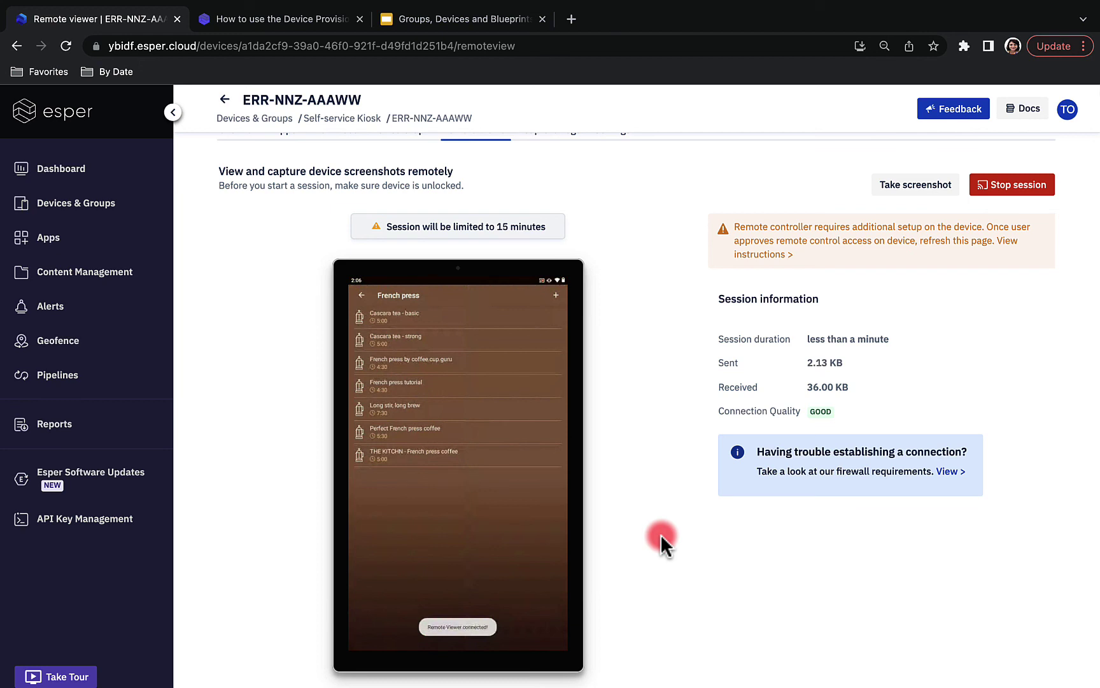
left_click(1019, 188)
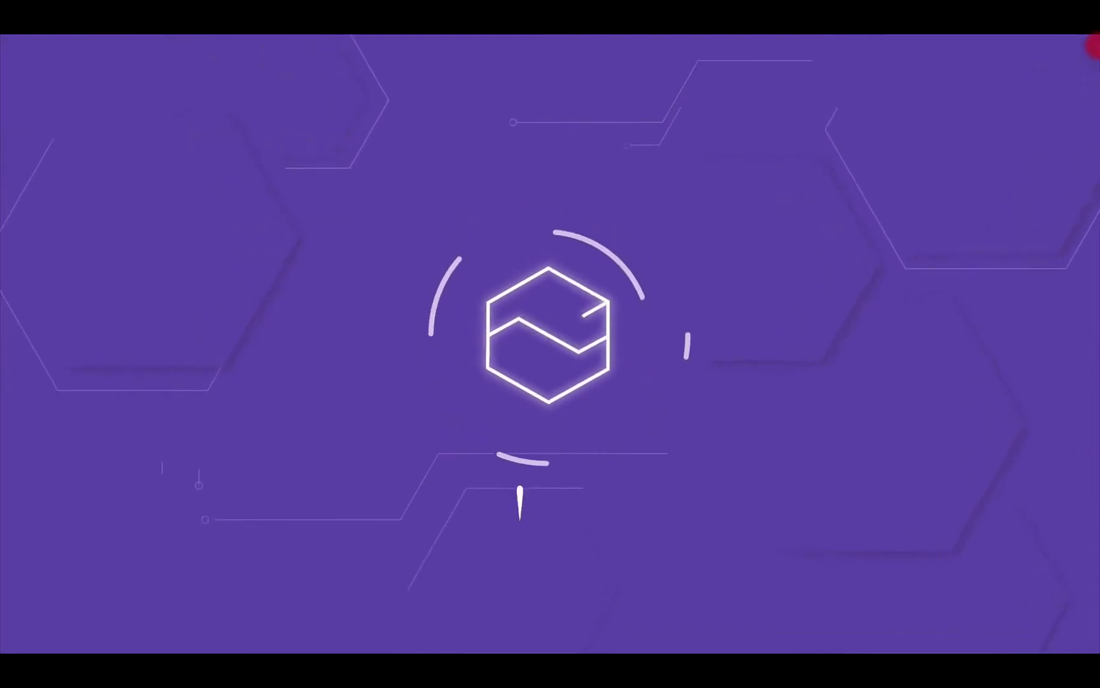